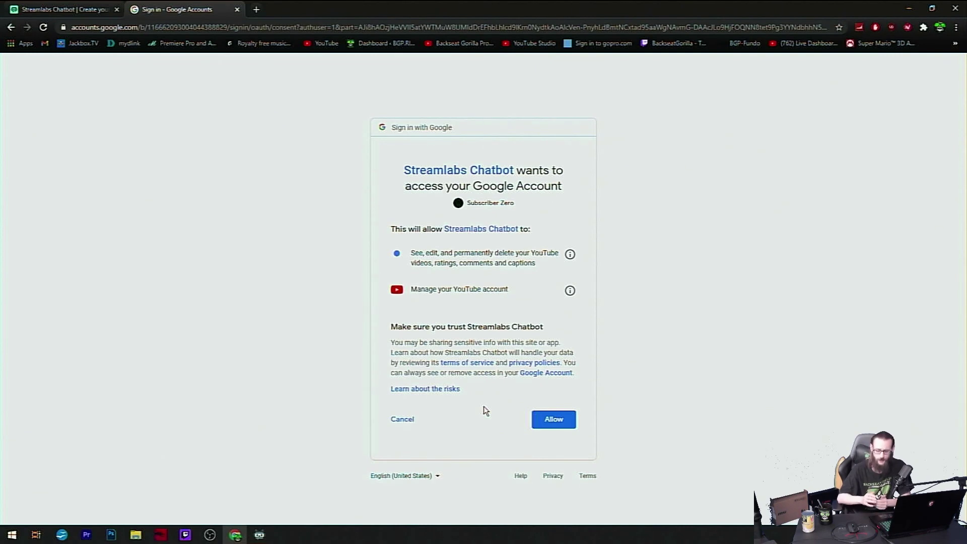
Allow Streamlabs Chatbot to access the bot's Google account and return to the Setup Wizard.
{"action": "left_click", "coordinate": [549, 423]}
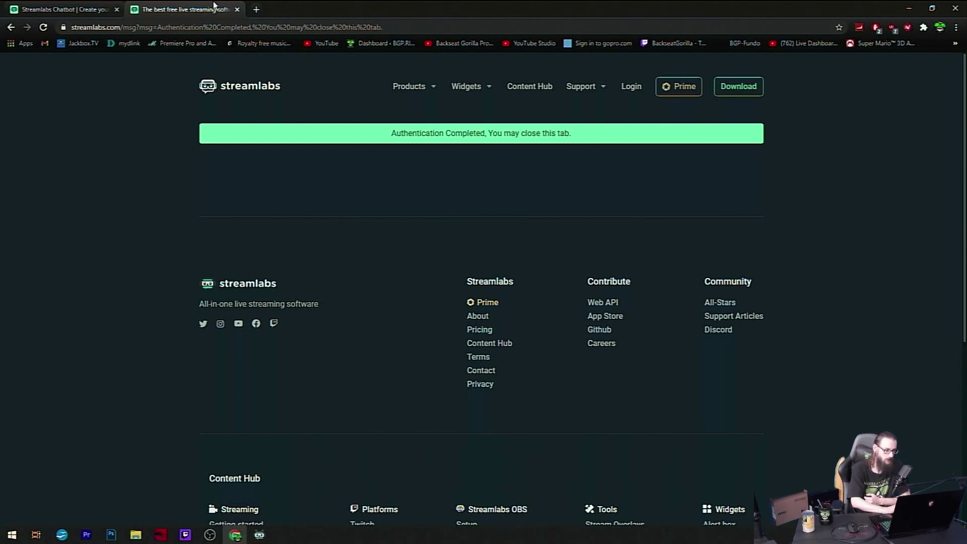
{"action": "left_click", "coordinate": [237, 9]}
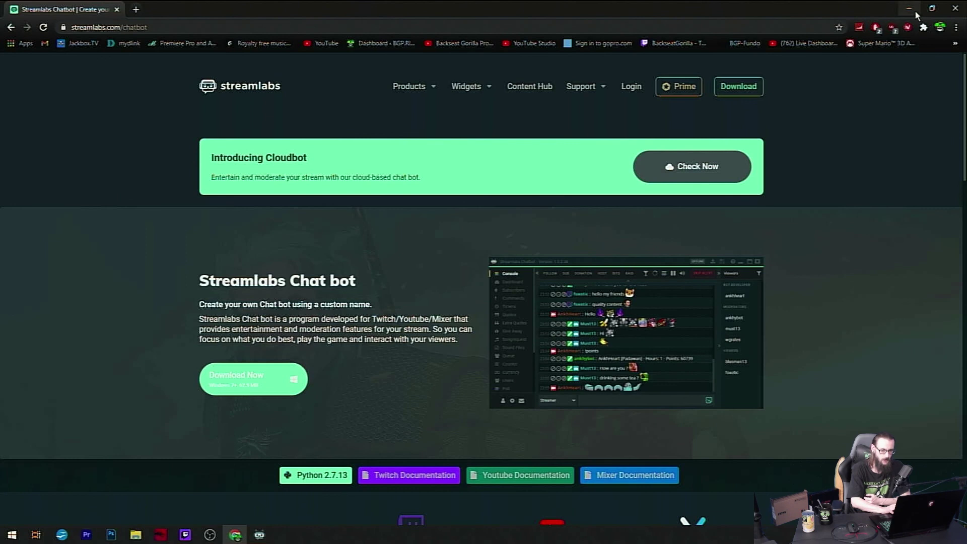
{"action": "left_click", "coordinate": [909, 9]}
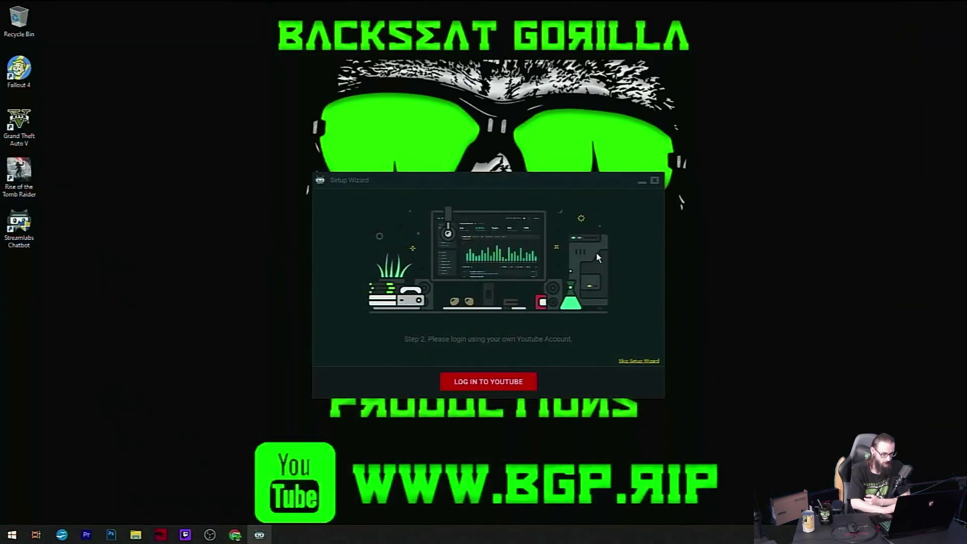
Authorize Streamlabs Chatbot for the Backseat Gorilla Productions YouTube account, and log in to Streamlabs with YouTube.
{"action": "left_click", "coordinate": [477, 389]}
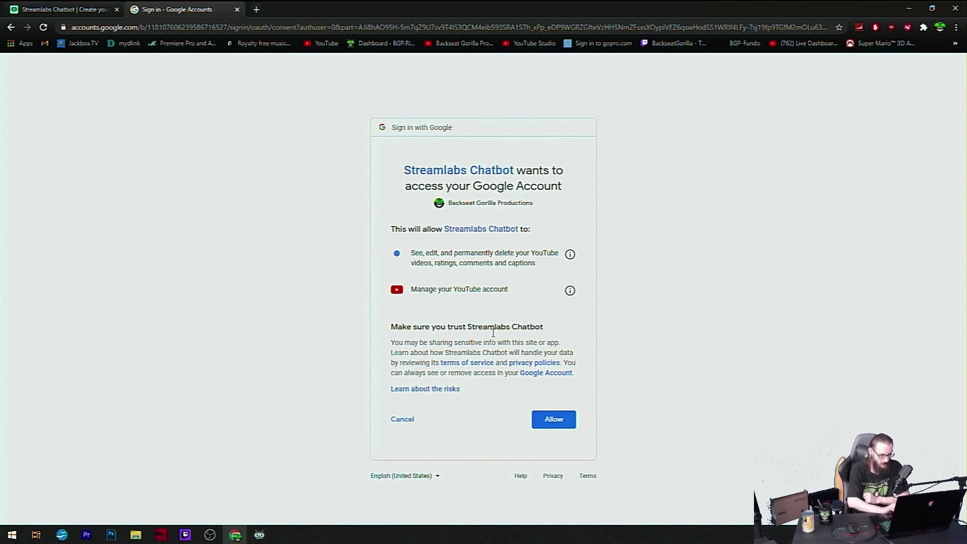
{"action": "left_click", "coordinate": [544, 421]}
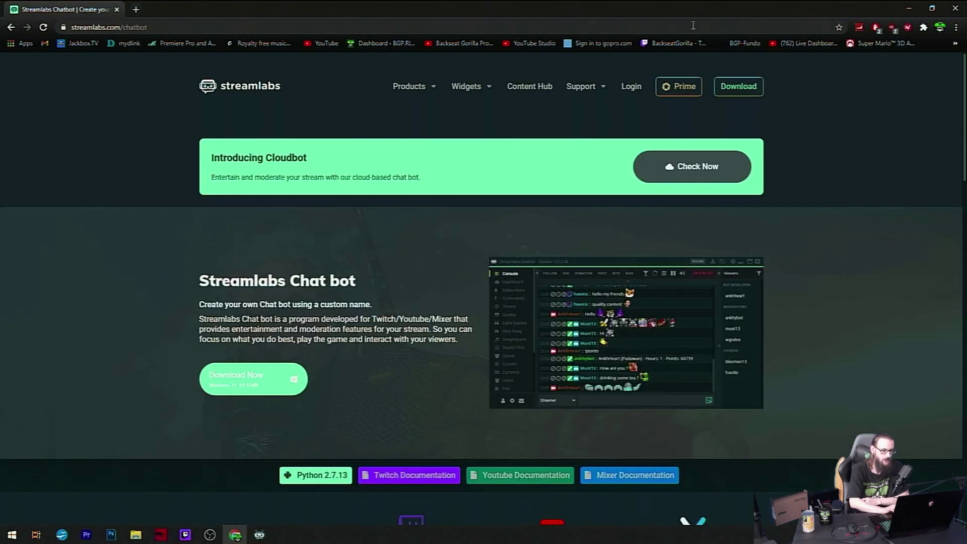
{"action": "left_click", "coordinate": [238, 10]}
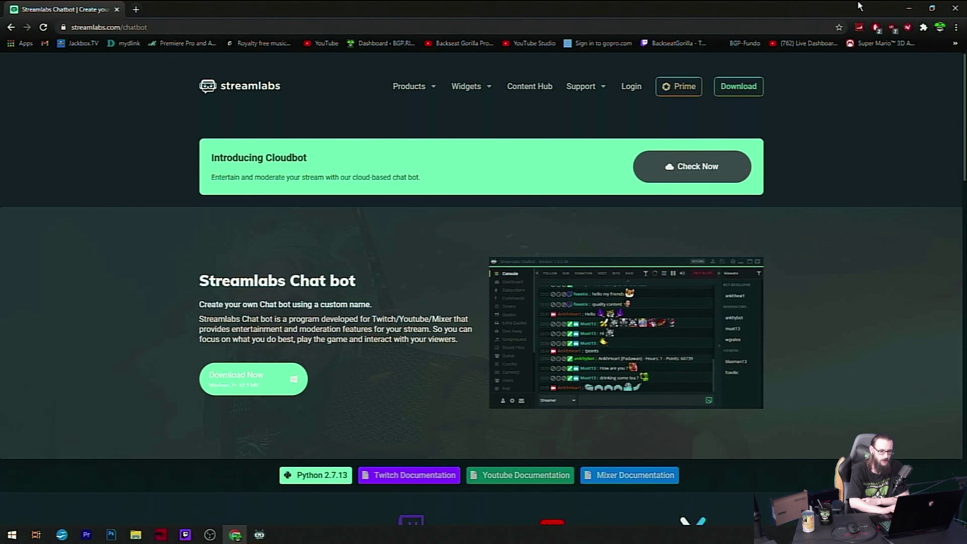
{"action": "left_click", "coordinate": [912, 9]}
{"action": "left_click", "coordinate": [498, 387]}
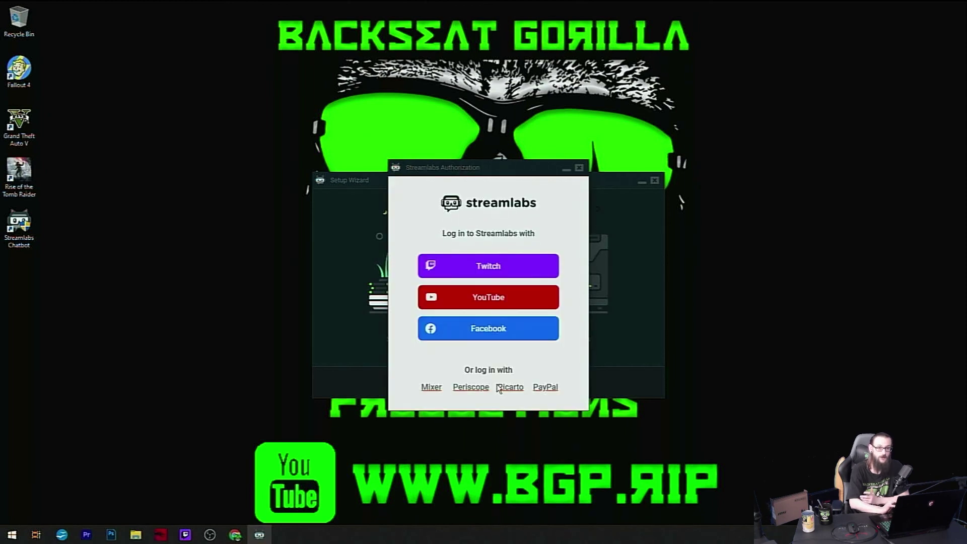
{"action": "left_click", "coordinate": [481, 303]}
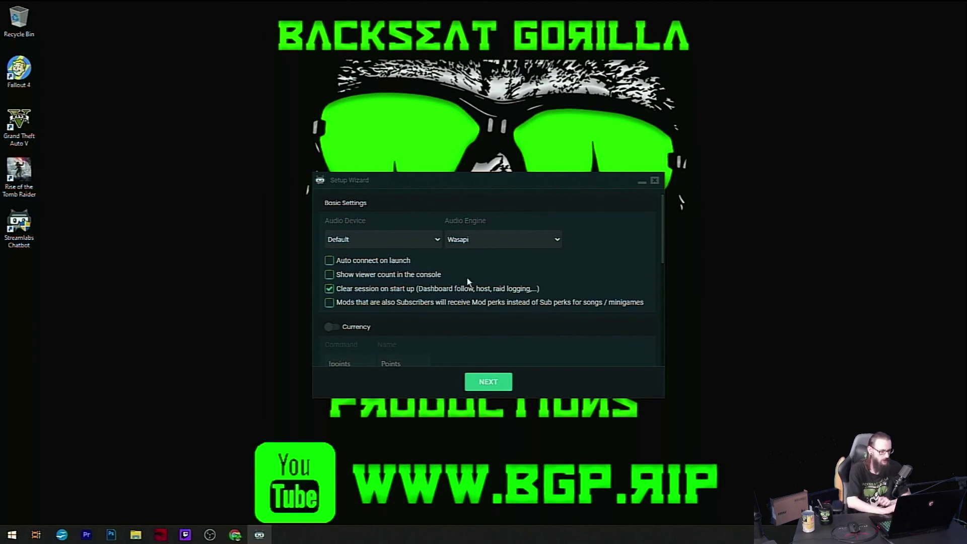
Enlarge the Setup Wizard window across most of the desktop and reposition it to show more of the basic settings.
{"action": "left_click_drag", "start_coordinate": [347, 185], "coordinate": [95, 71]}
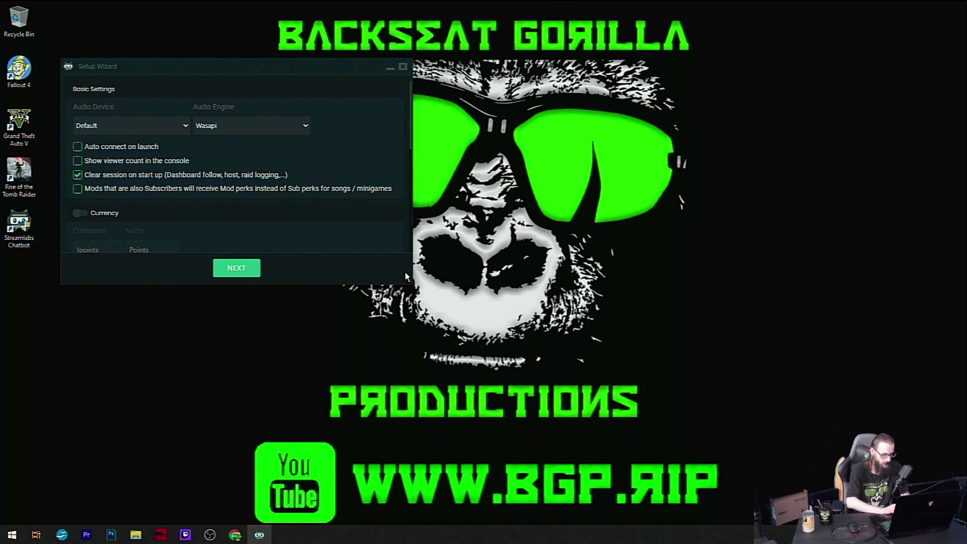
{"action": "left_click_drag", "start_coordinate": [414, 285], "coordinate": [893, 508]}
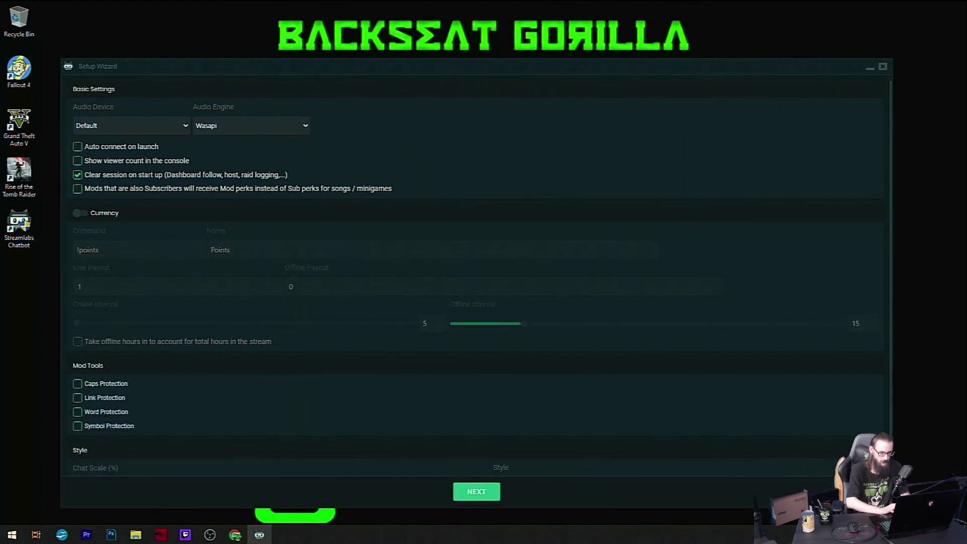
{"action": "left_click_drag", "start_coordinate": [536, 69], "coordinate": [551, 35]}
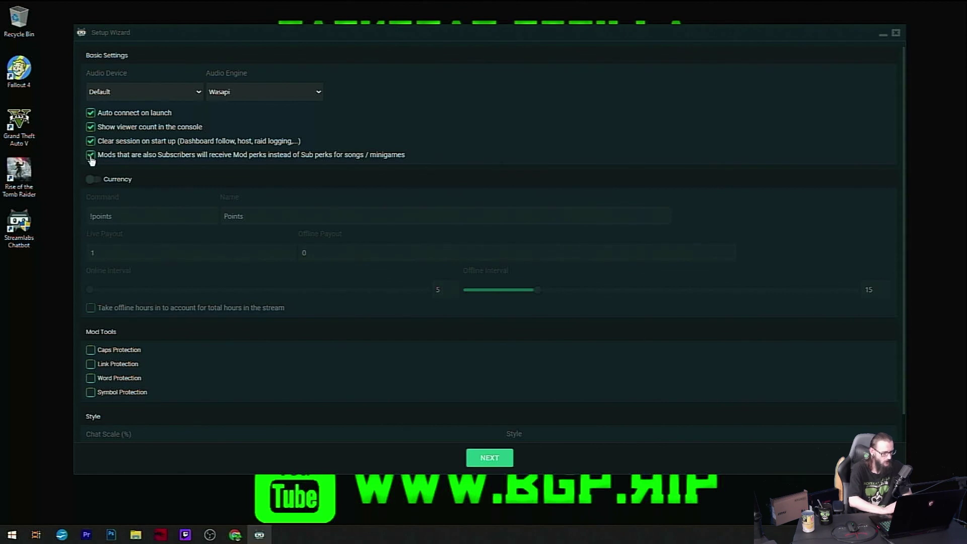
Enable the currency system in the Setup Wizard and name the currency Corn.
{"action": "left_click", "coordinate": [93, 179]}
{"action": "key", "text": "Tab"}
{"action": "key", "text": "Tab"}
{"action": "type", "text": "Corn"}
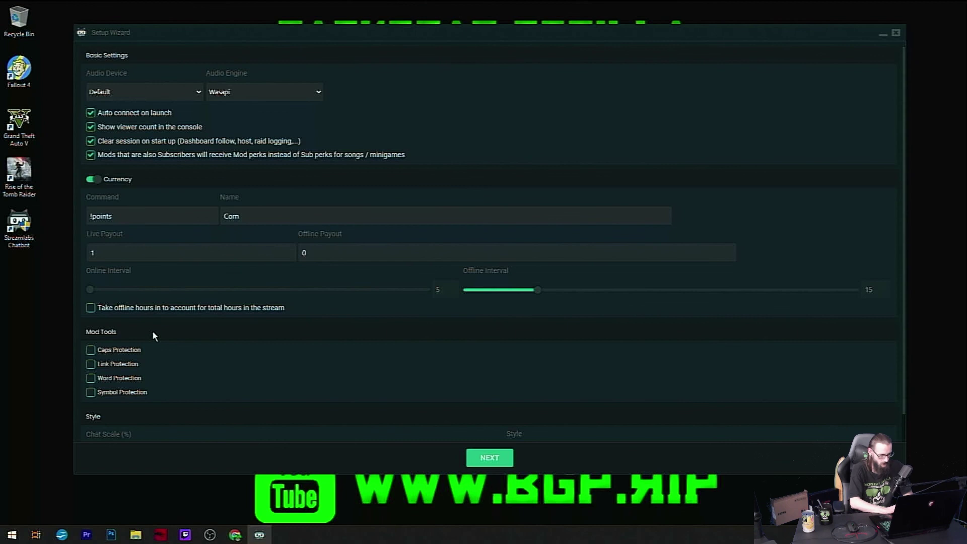
Go through the mod tools and style settings with all protections left off, and finish the Setup Wizard.
{"action": "scroll", "coordinate": [154, 337], "scroll_direction": "down", "scroll_amount": 1}
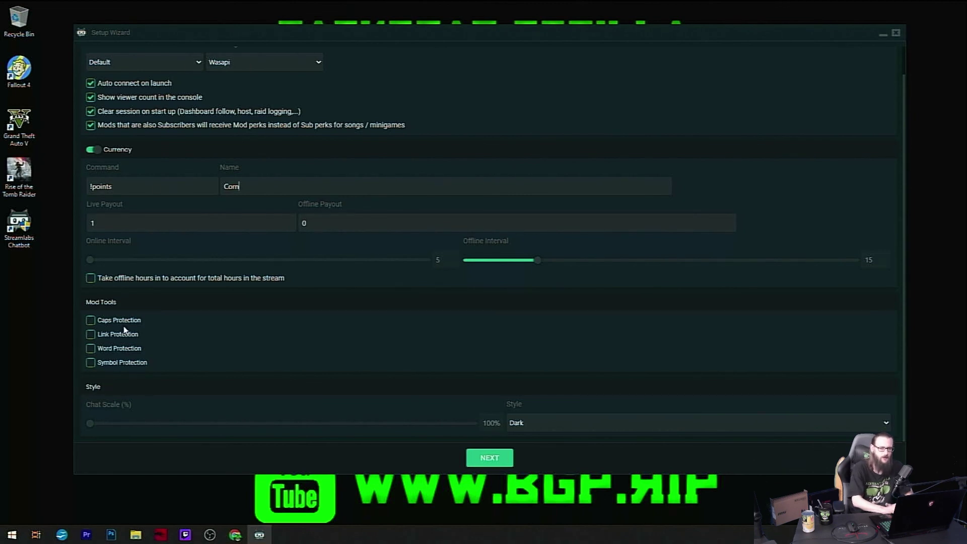
{"action": "left_click", "coordinate": [91, 335]}
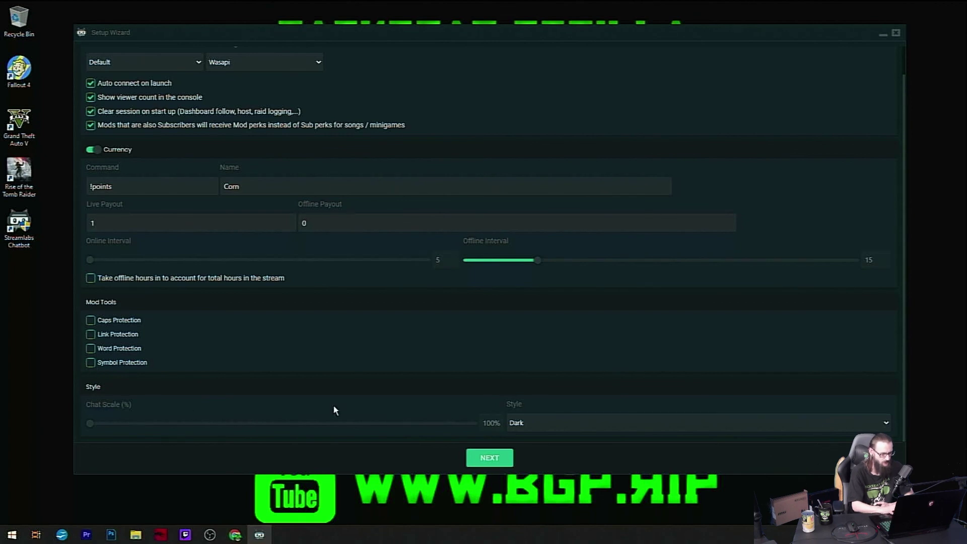
{"action": "left_click", "coordinate": [490, 458]}
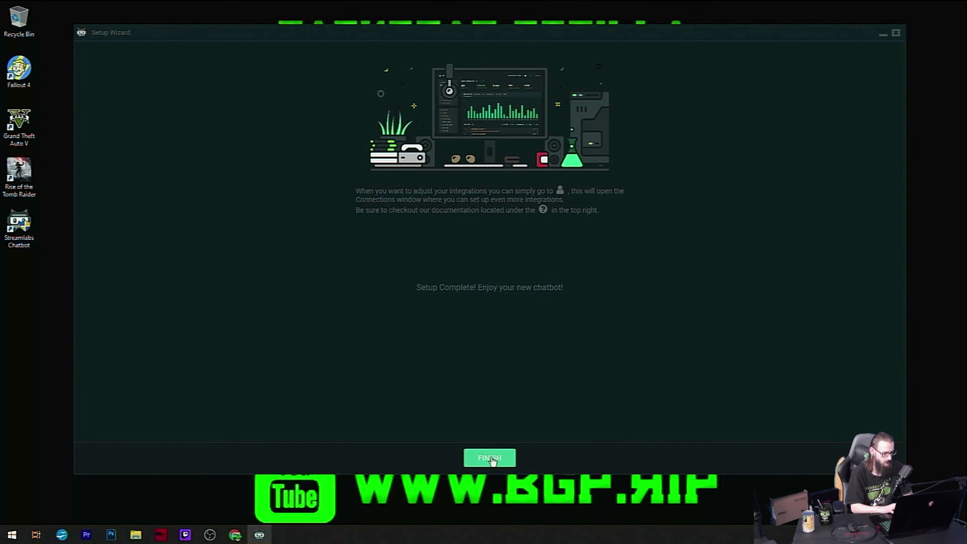
{"action": "left_click", "coordinate": [490, 458]}
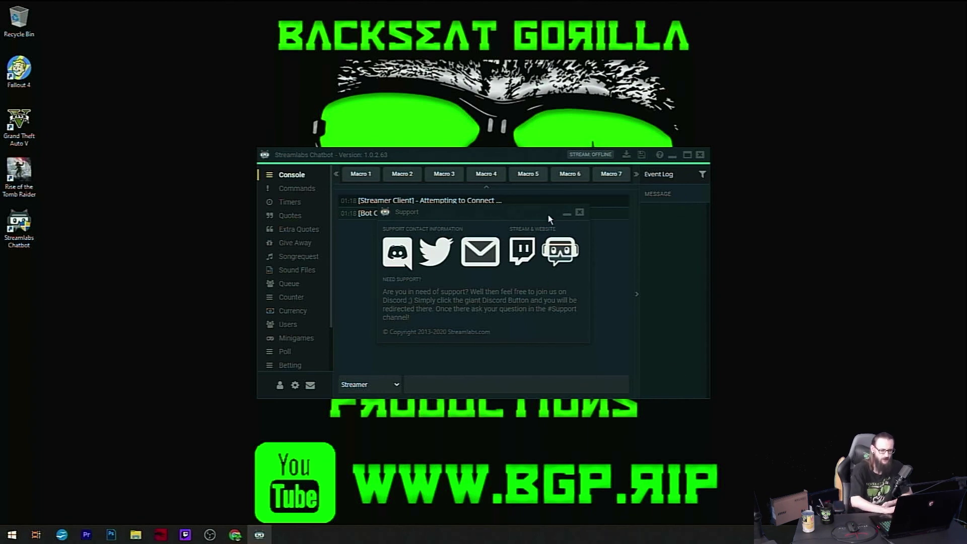
Dismiss the Support window, maximize the chatbot window and switch the console's macro bar to the event filters.
{"action": "left_click", "coordinate": [580, 212]}
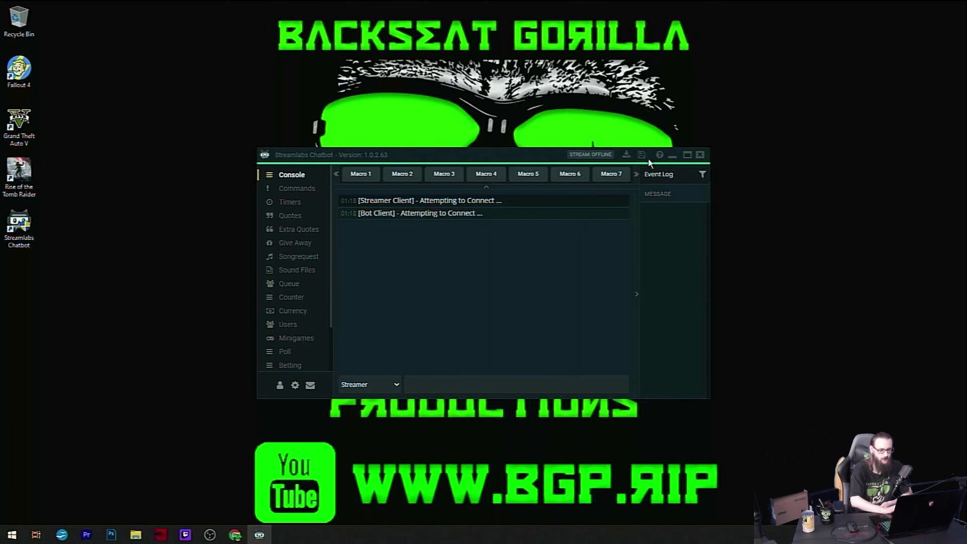
{"action": "left_click", "coordinate": [688, 156]}
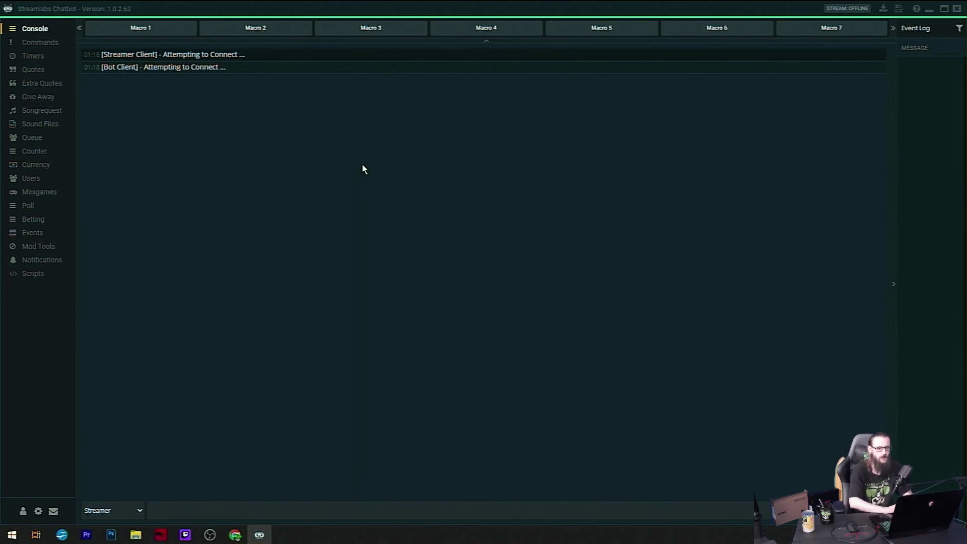
{"action": "left_click", "coordinate": [895, 29]}
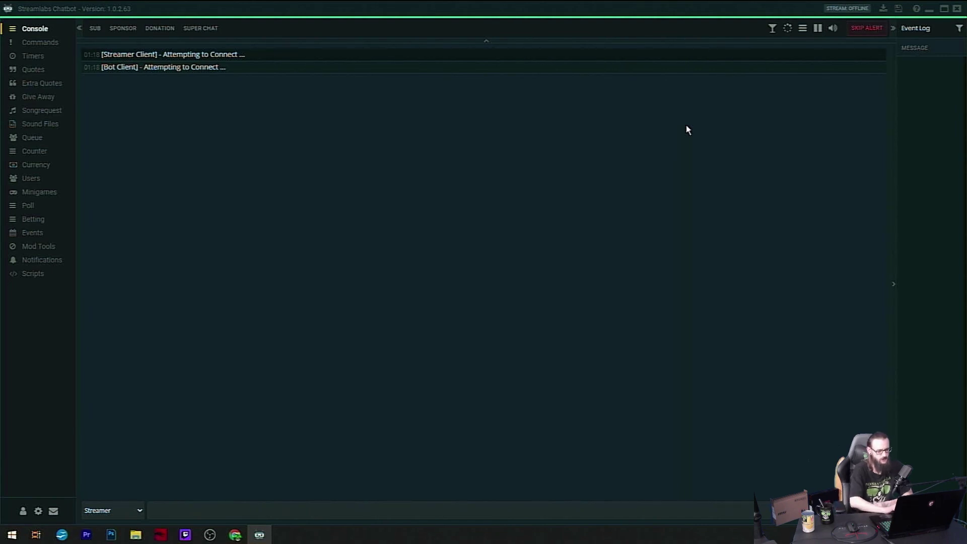
Review the Streaming Service, Youtube Bot and Youtube Streamer connection settings, and close the Connections window.
{"action": "left_click", "coordinate": [22, 511]}
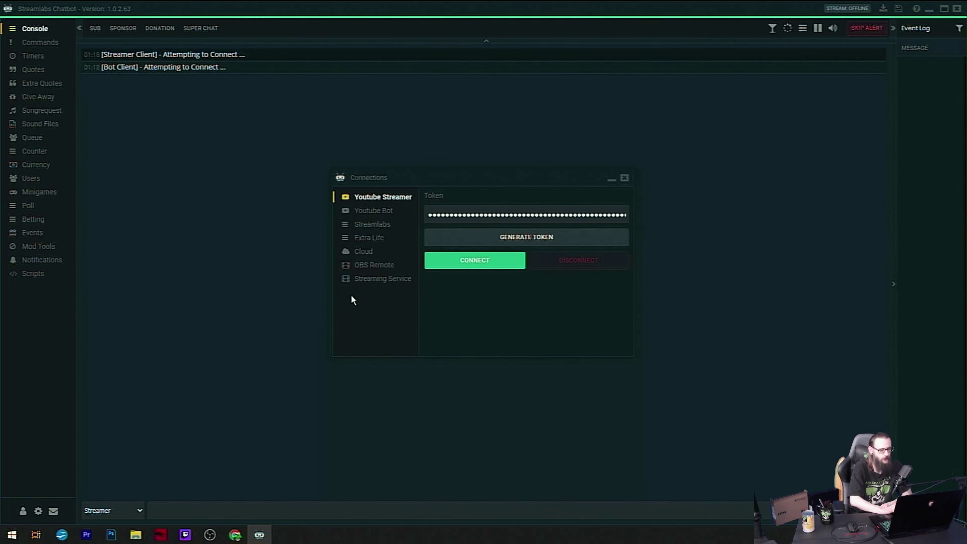
{"action": "left_click", "coordinate": [369, 280]}
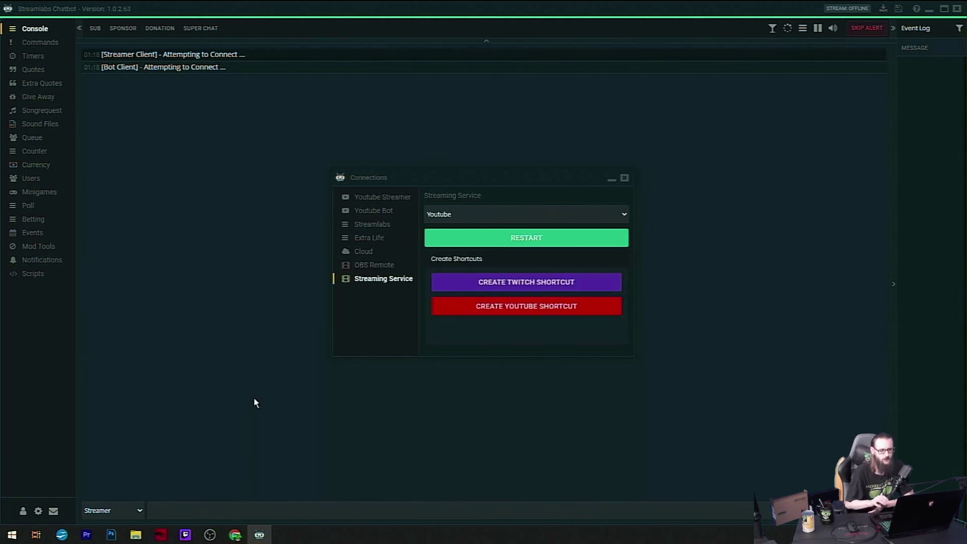
{"action": "left_click", "coordinate": [360, 213]}
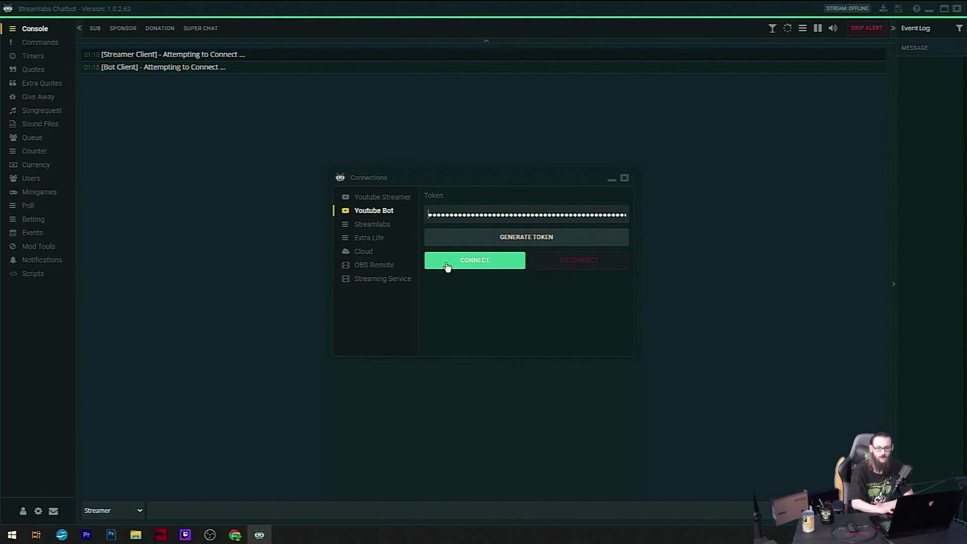
{"action": "left_click", "coordinate": [398, 198]}
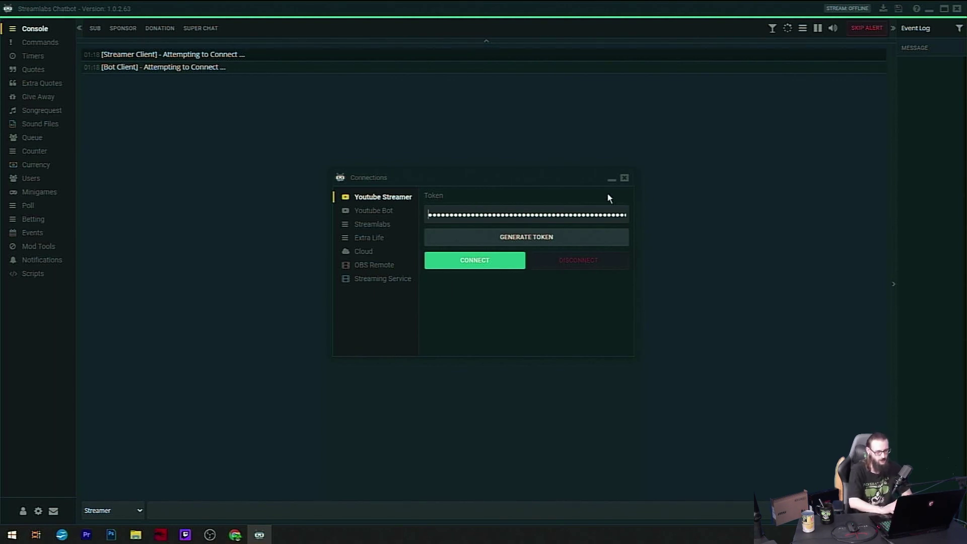
{"action": "left_click", "coordinate": [624, 178]}
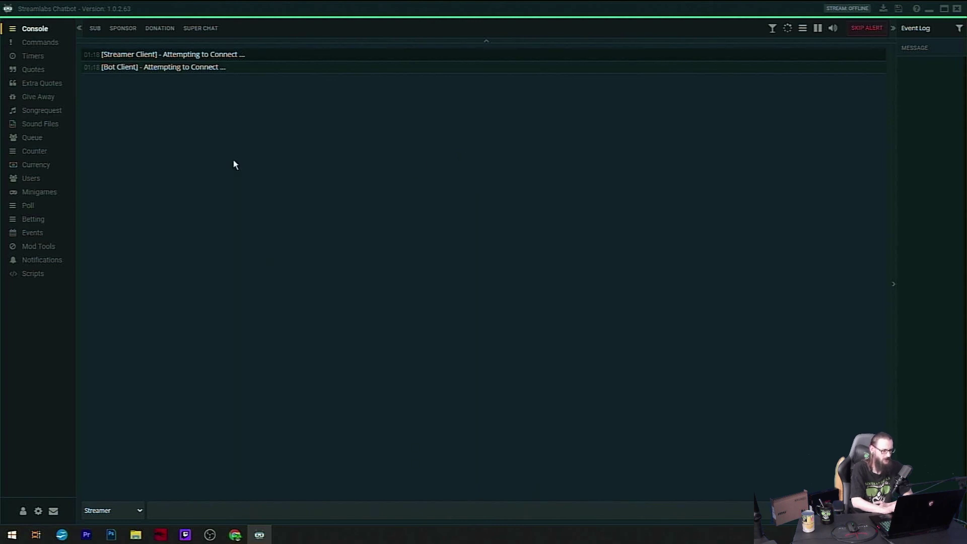
Start a new chat command named !hello with a cost of 10.
{"action": "left_click", "coordinate": [45, 44]}
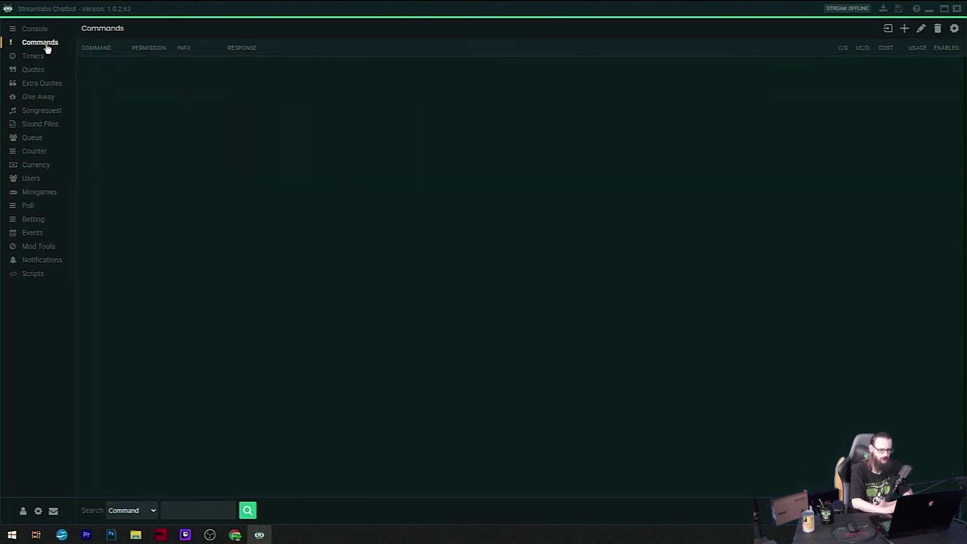
{"action": "left_click", "coordinate": [903, 29]}
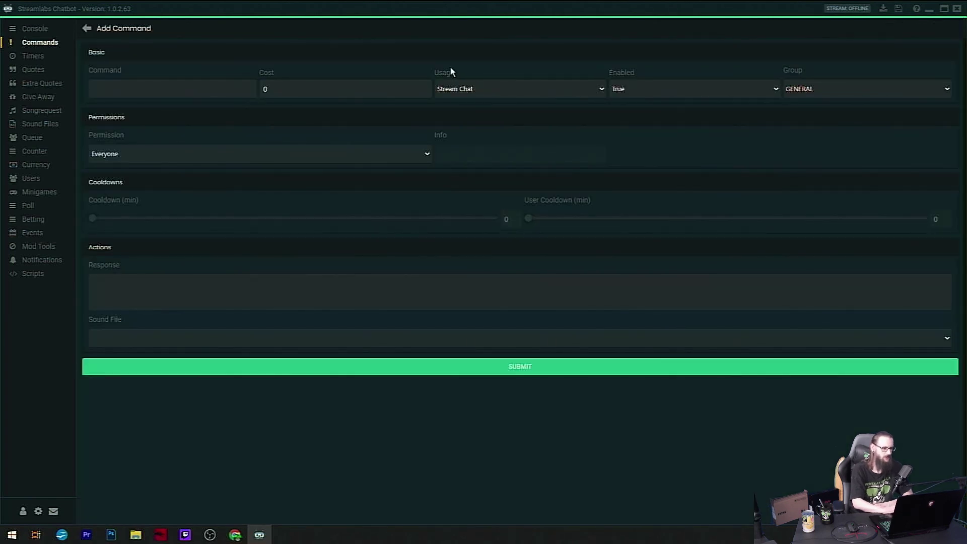
{"action": "left_click", "coordinate": [228, 89]}
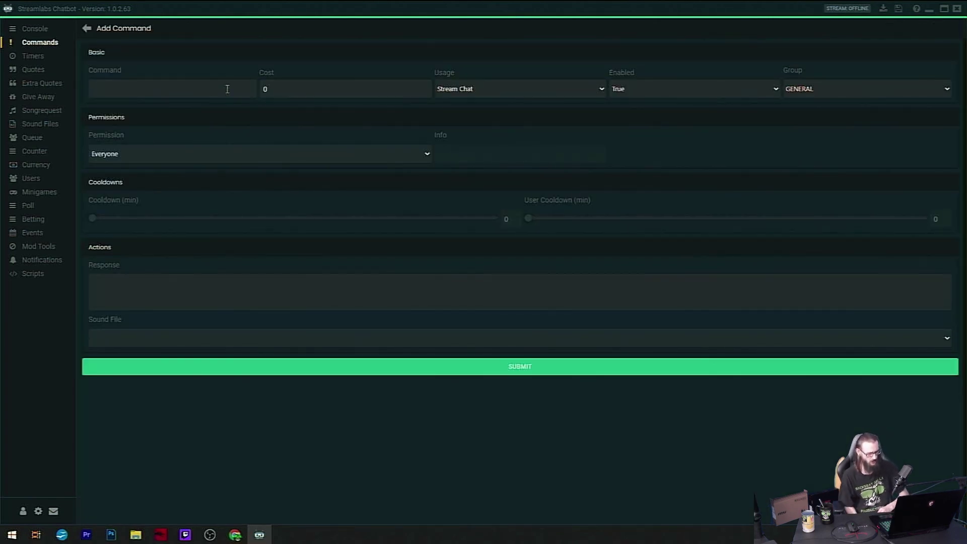
{"action": "type", "text": "!"}
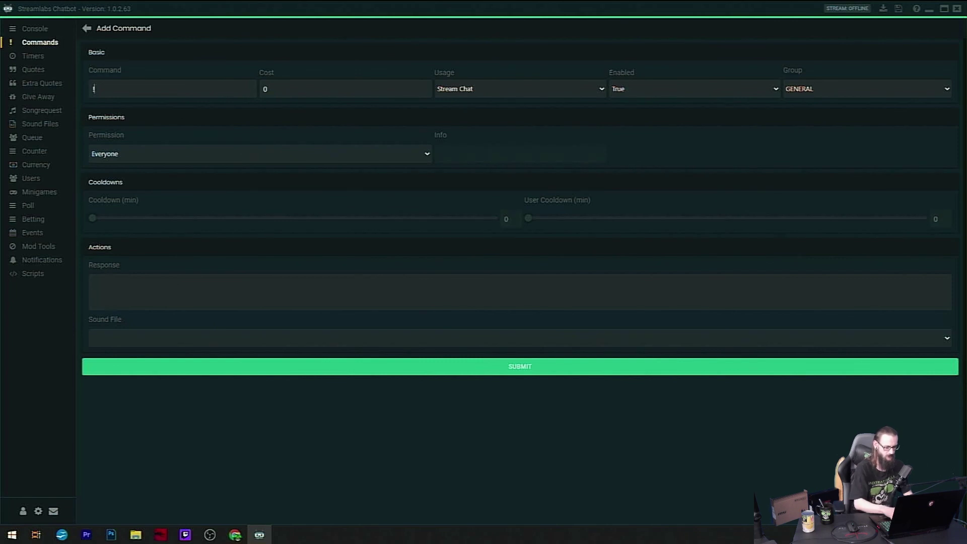
{"action": "type", "text": "hello"}
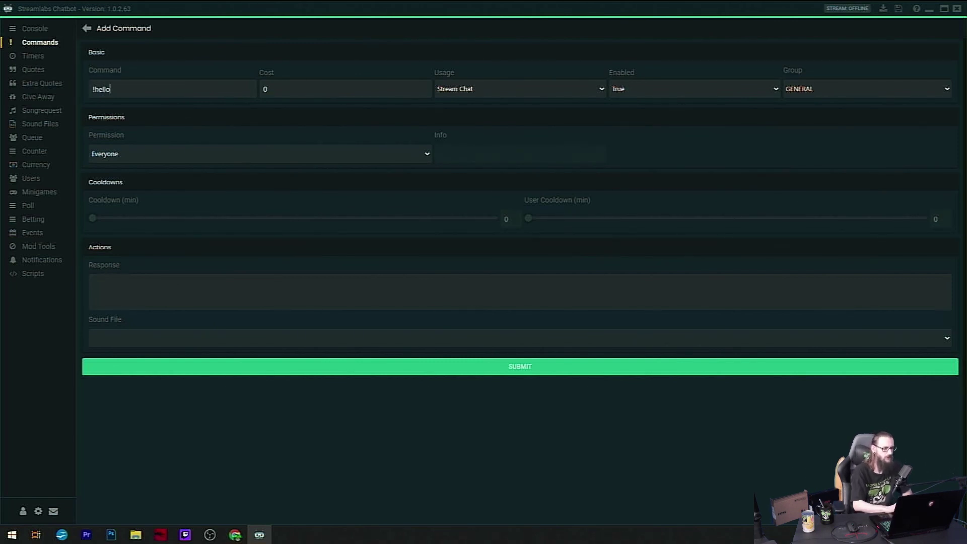
{"action": "left_click", "coordinate": [300, 87]}
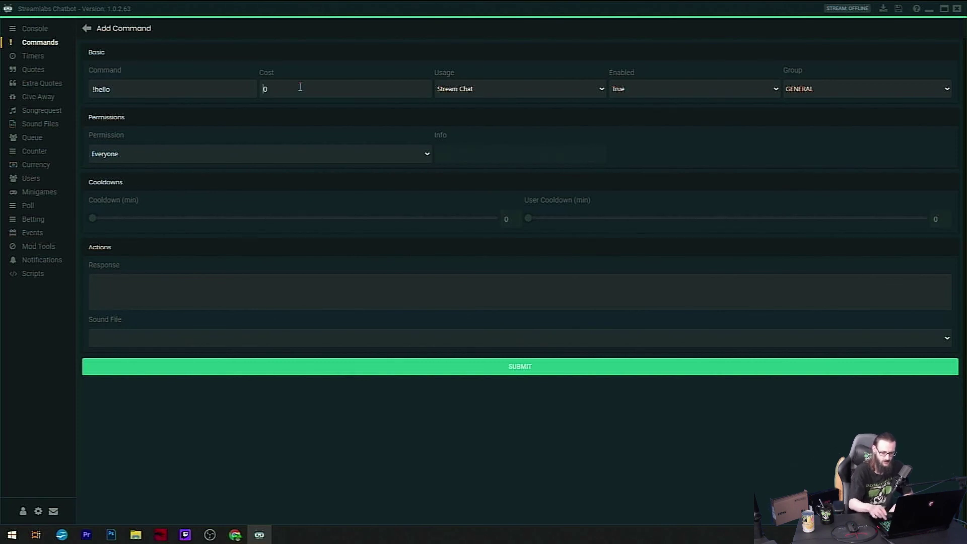
{"action": "type", "text": "1"}
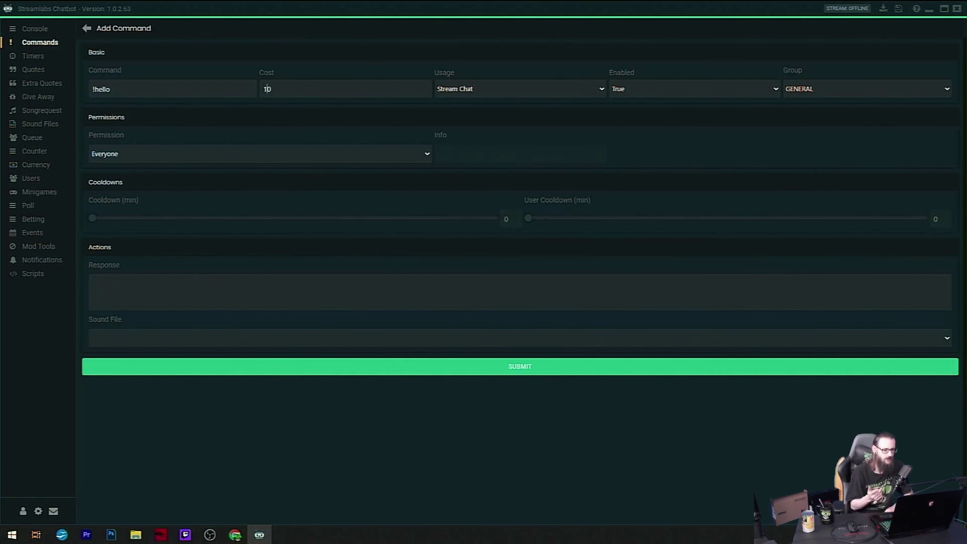
Review the available Usage, Enabled and Permission options for the !hello command, keeping Stream Chat, True and Everyone.
{"action": "left_click", "coordinate": [494, 91]}
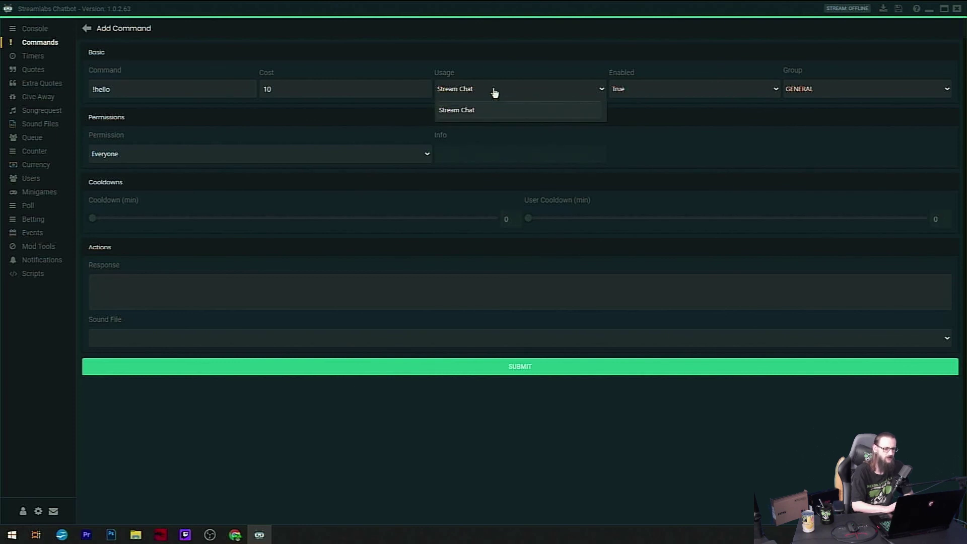
{"action": "left_click", "coordinate": [495, 92]}
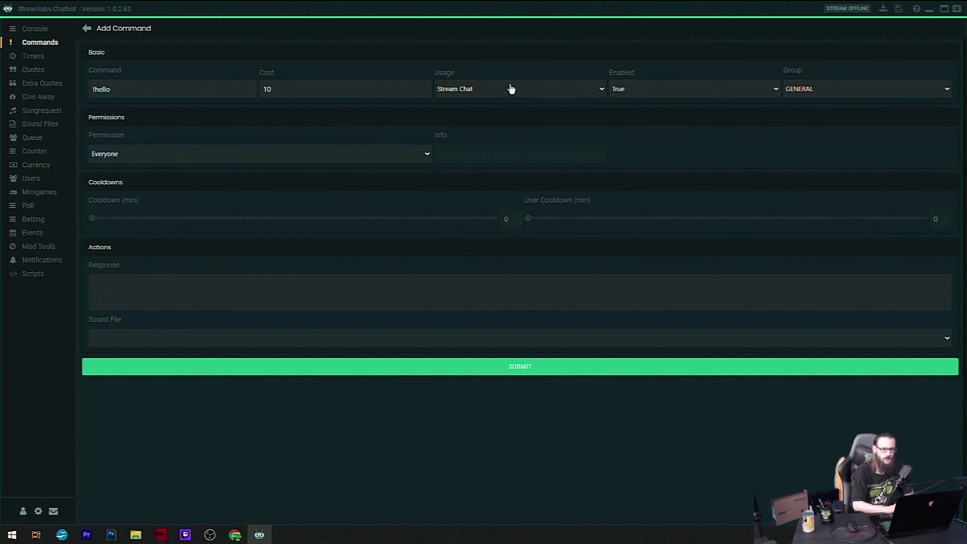
{"action": "left_click", "coordinate": [628, 92]}
{"action": "left_click", "coordinate": [628, 92]}
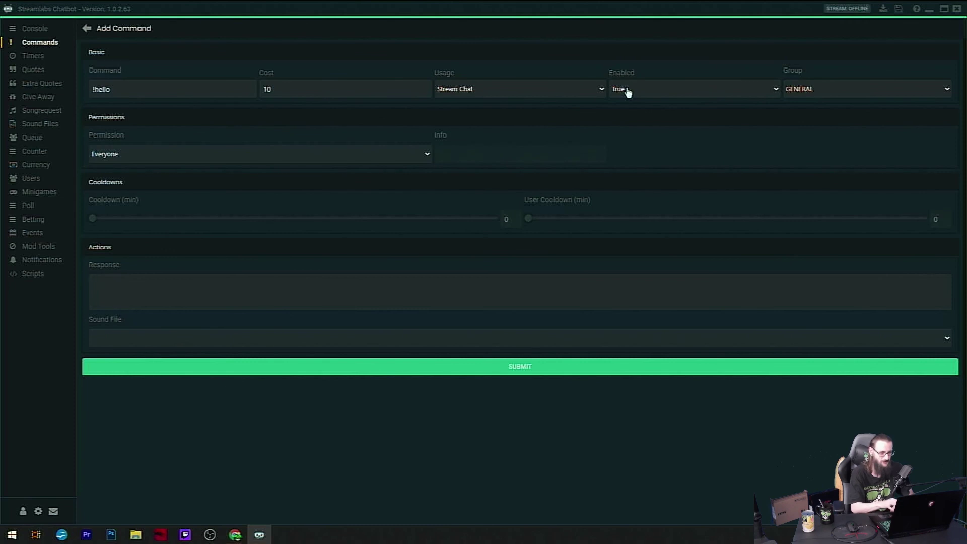
{"action": "left_click", "coordinate": [417, 160]}
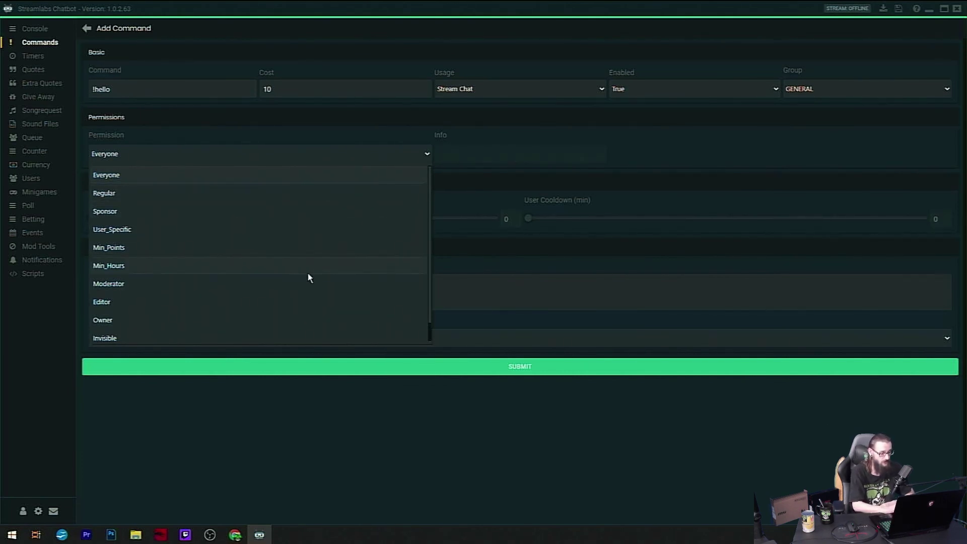
{"action": "scroll", "coordinate": [285, 328], "scroll_direction": "down", "scroll_amount": 1}
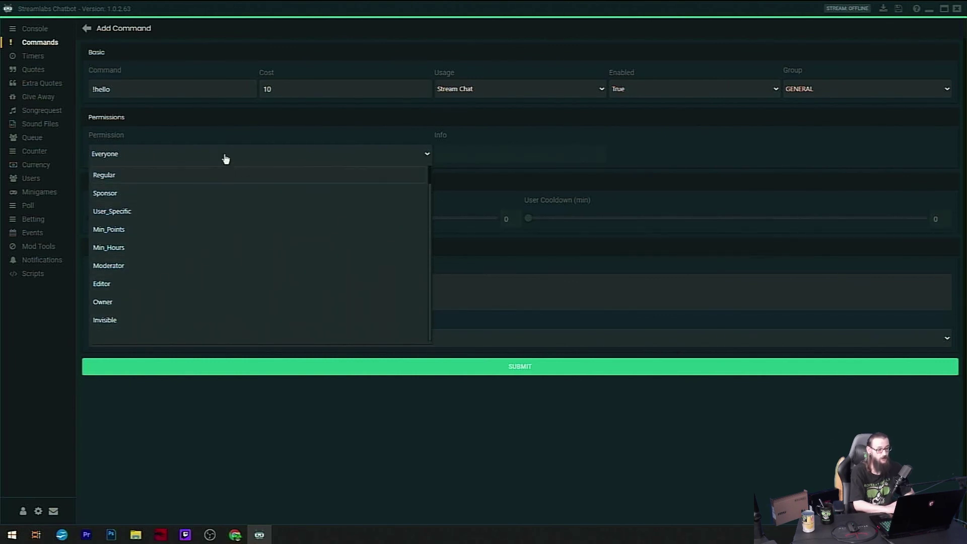
{"action": "left_click", "coordinate": [220, 155]}
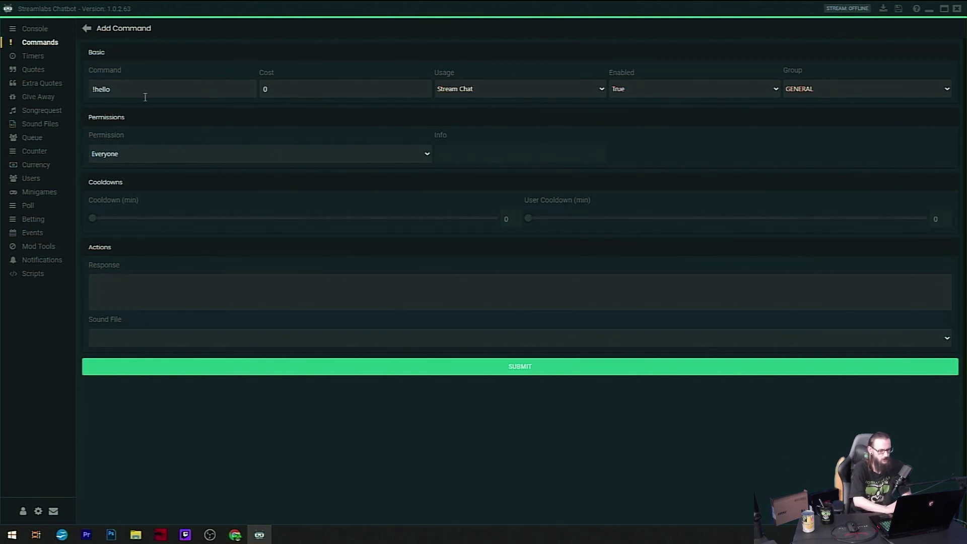
Set the !hello command's cost to 10, keeping its usage on Stream Chat.
{"action": "left_click", "coordinate": [472, 94]}
{"action": "left_click", "coordinate": [472, 94]}
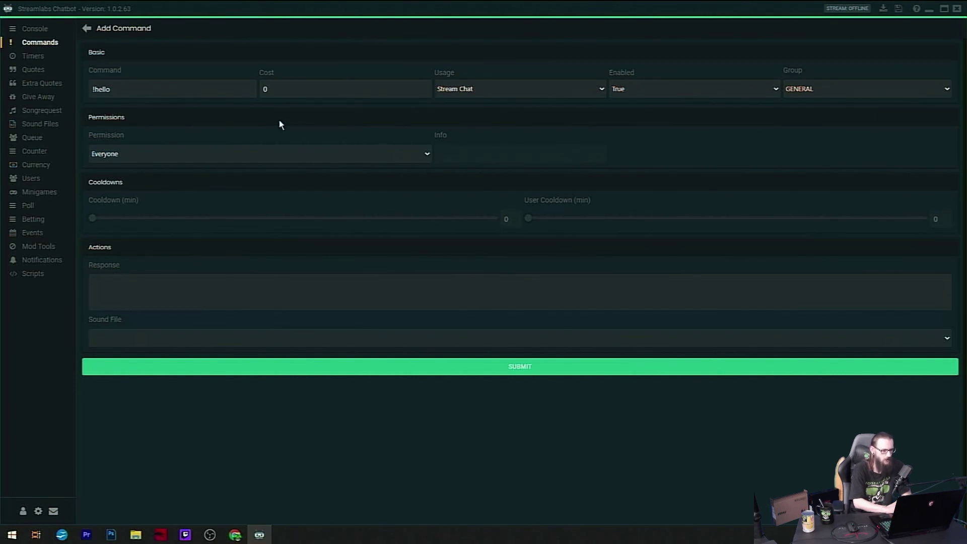
{"action": "type", "text": "100"}
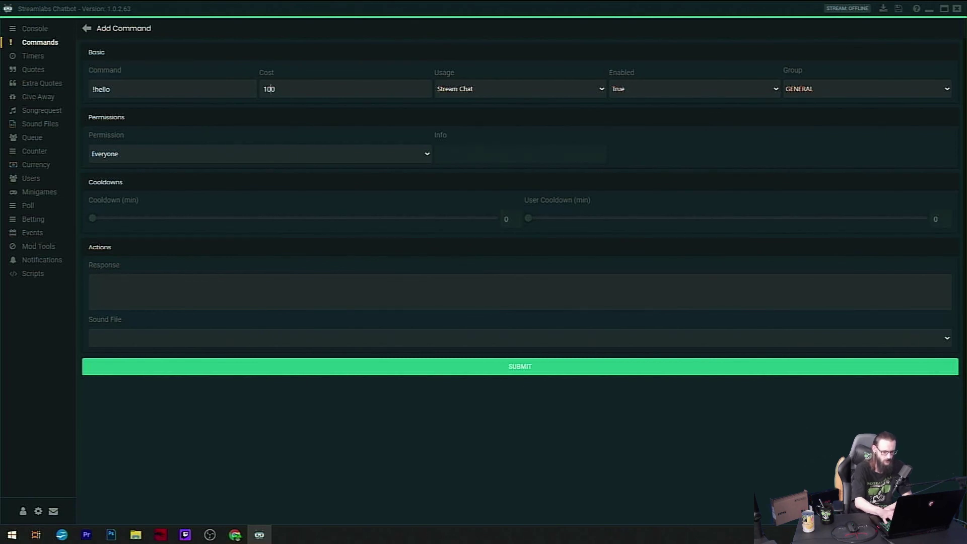
{"action": "key", "text": "BackSpace"}
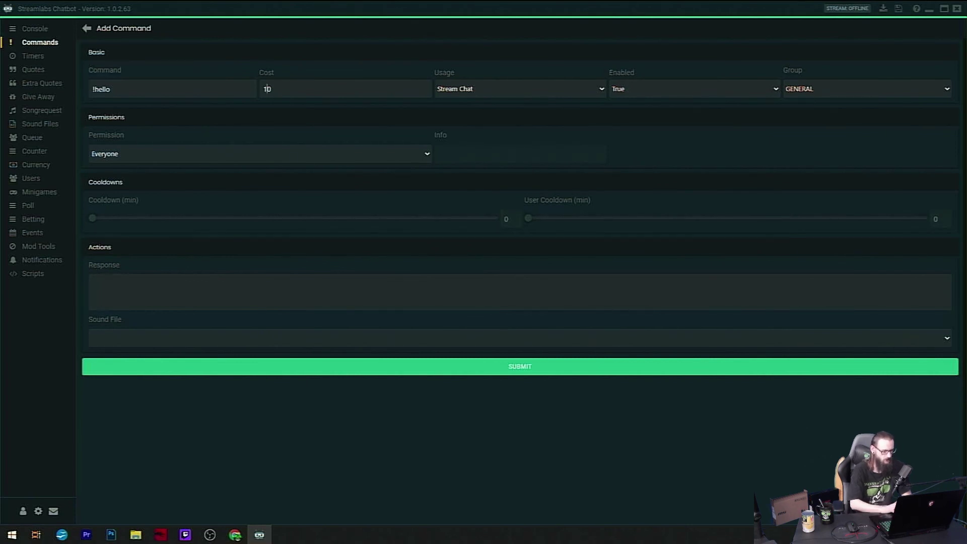
Enter "Hello There. Subscriber Zero here." as the !hello command's response and submit the command.
{"action": "left_click", "coordinate": [132, 299]}
{"action": "type", "text": "H"}
{"action": "type", "text": "o "}
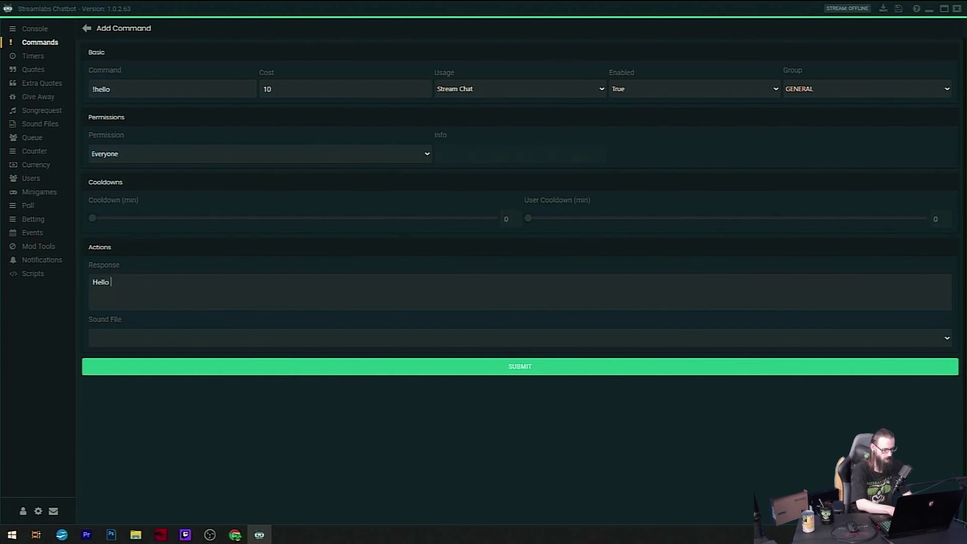
{"action": "type", "text": "There. Subscriber ZeroHere"}
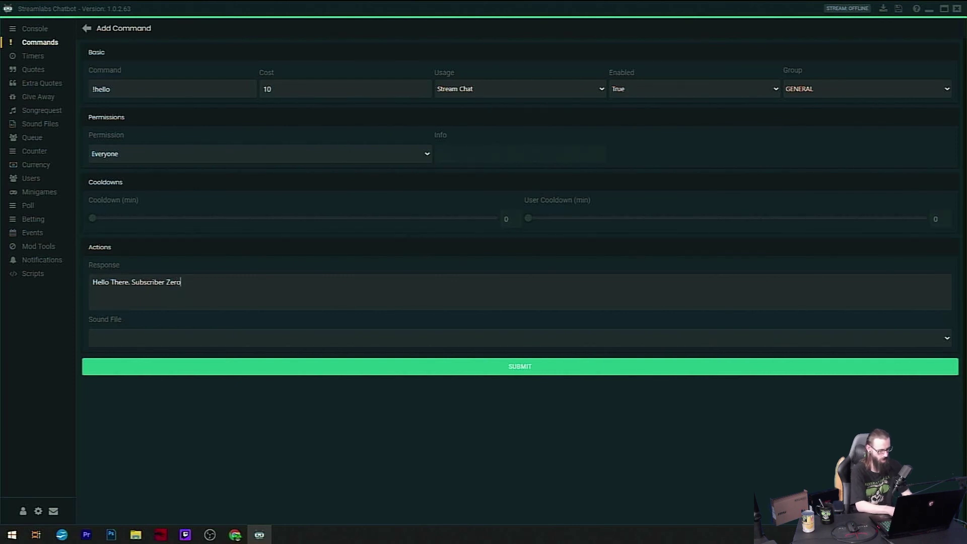
{"action": "key", "text": "BackSpace"}
{"action": "key", "text": "BackSpace"}
{"action": "key", "text": "BackSpace"}
{"action": "key", "text": "BackSpace"}
{"action": "type", "text": "here."}
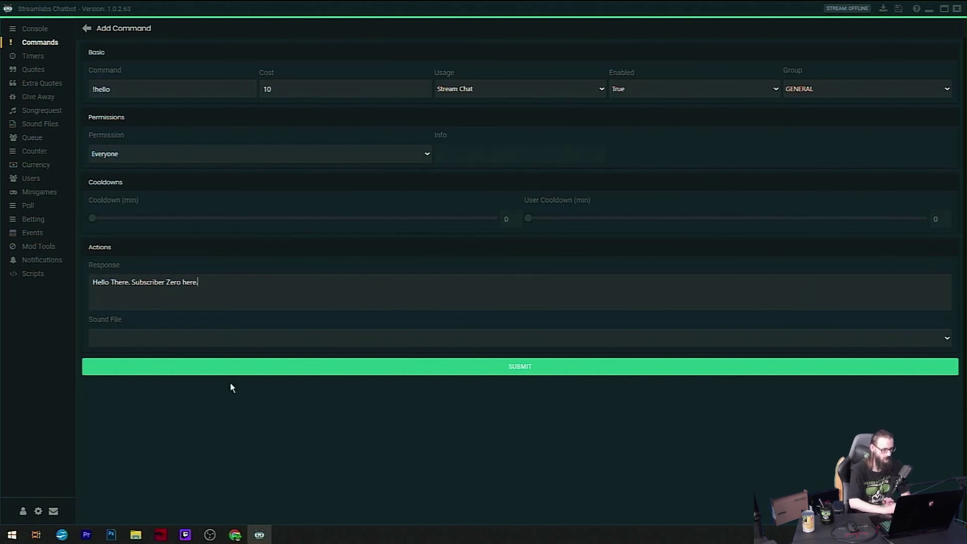
{"action": "left_click", "coordinate": [295, 374]}
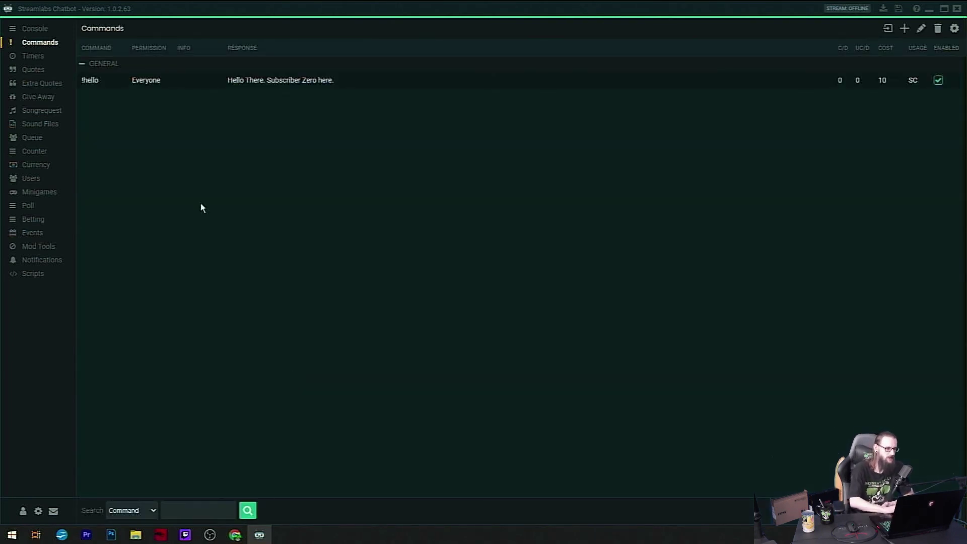
Disable the !hello command, and edit it to a 2-minute cooldown and a 5-minute user cooldown.
{"action": "left_click", "coordinate": [119, 88]}
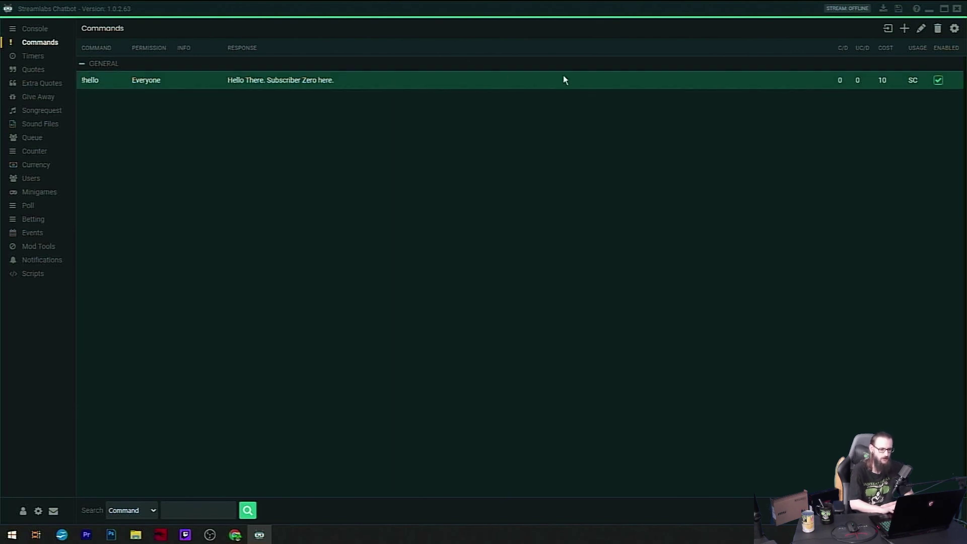
{"action": "left_click", "coordinate": [939, 80]}
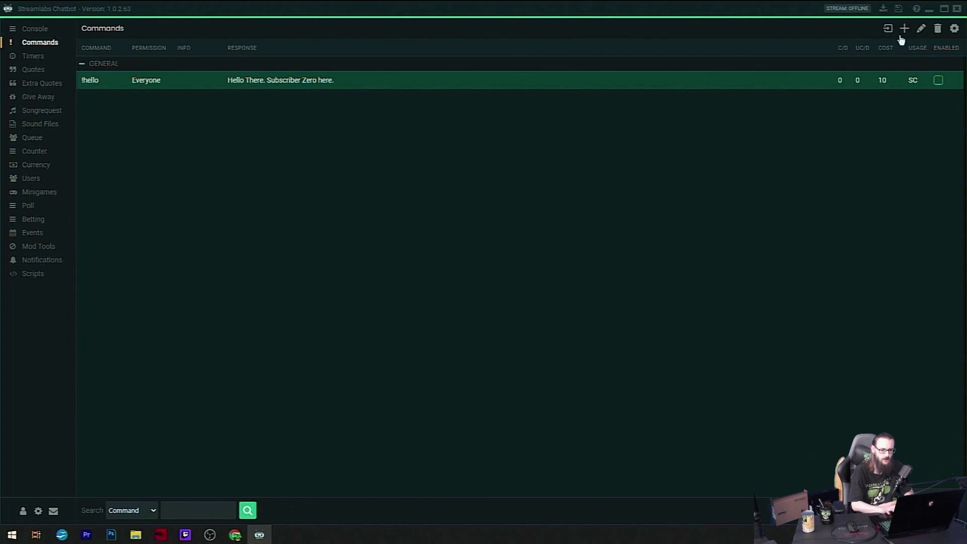
{"action": "left_click", "coordinate": [923, 29]}
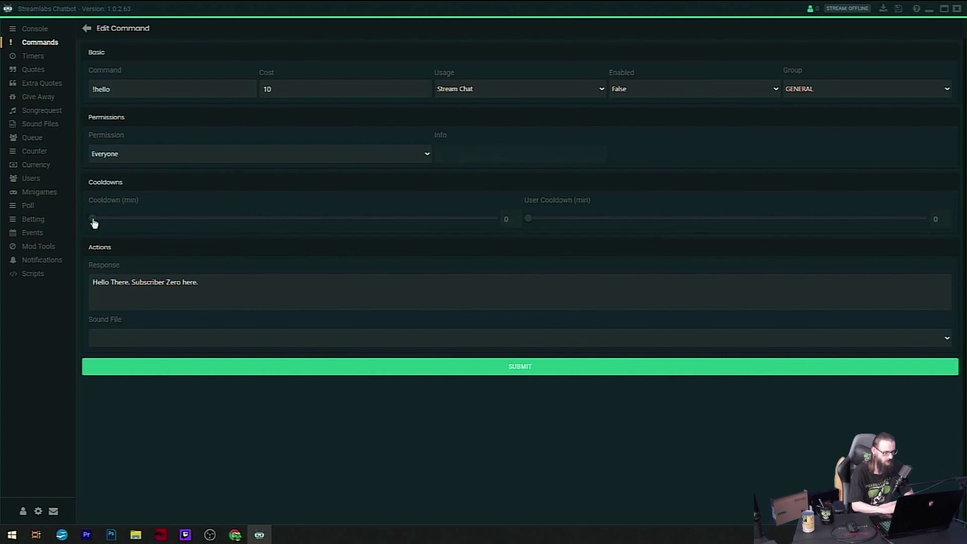
{"action": "mouse_move", "coordinate": [94, 220]}
{"action": "left_mouse_down"}
{"action": "mouse_move", "coordinate": [201, 237]}
{"action": "mouse_move", "coordinate": [64, 244]}
{"action": "mouse_move", "coordinate": [111, 233]}
{"action": "mouse_move", "coordinate": [92, 226]}
{"action": "left_mouse_up"}
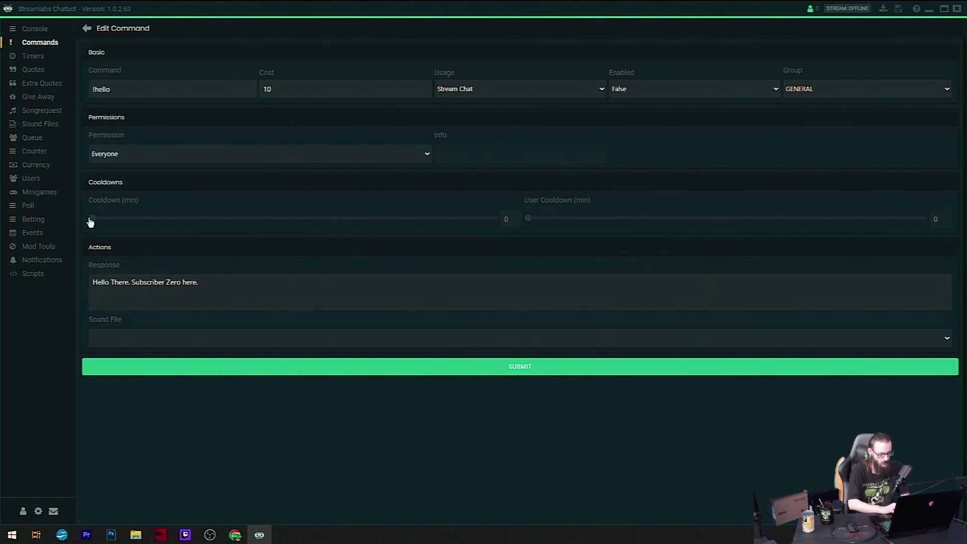
{"action": "left_click_drag", "start_coordinate": [91, 222], "coordinate": [102, 224]}
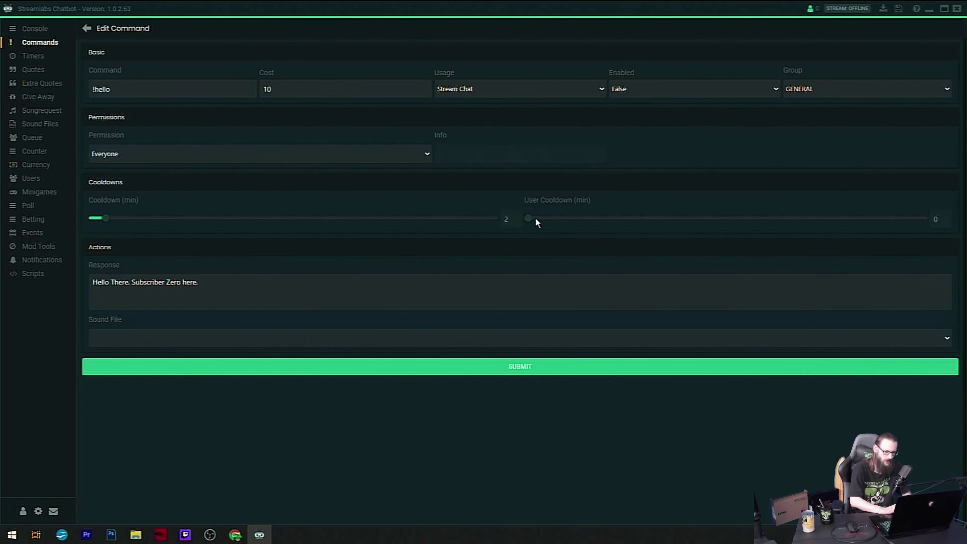
{"action": "left_click_drag", "start_coordinate": [530, 222], "coordinate": [561, 231]}
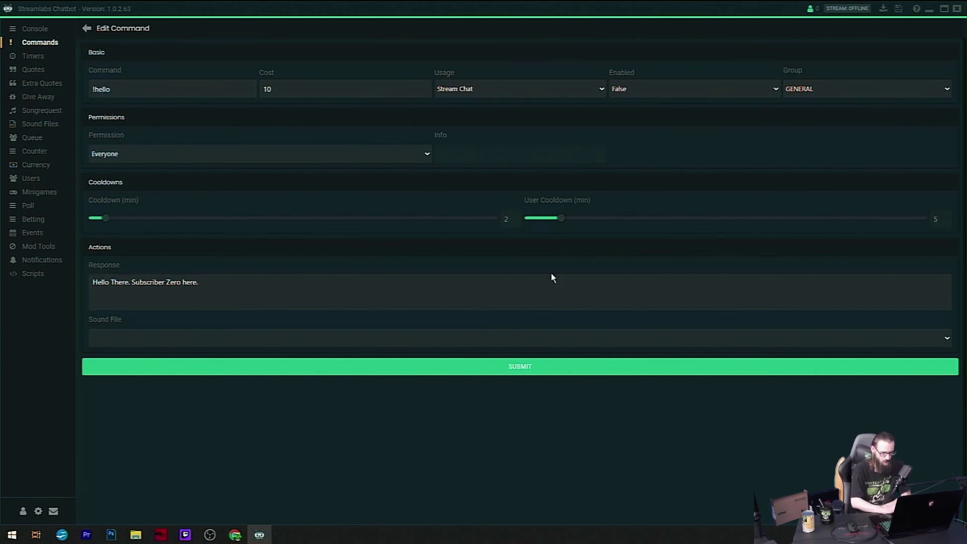
{"action": "left_click", "coordinate": [525, 372]}
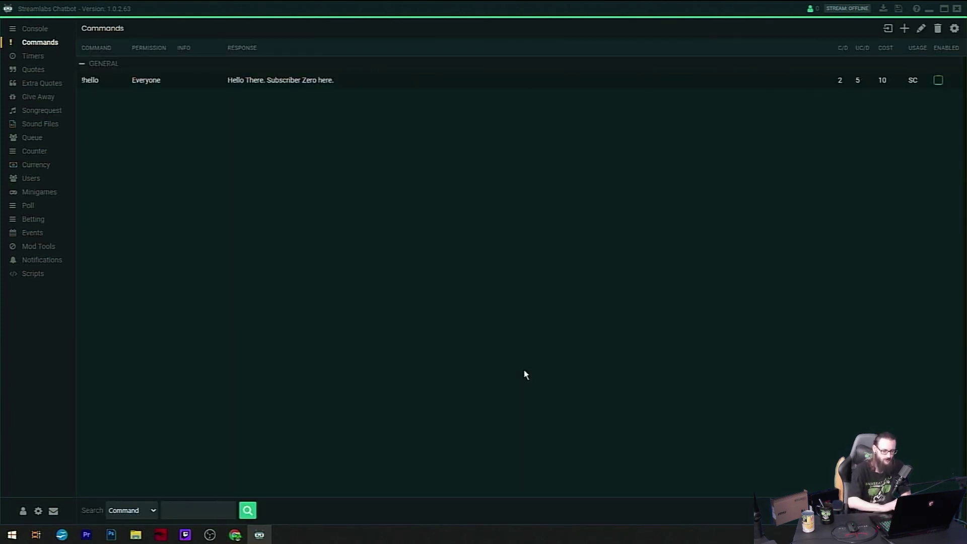
Re-enable the !hello command and check which sound files can be assigned to it.
{"action": "left_click", "coordinate": [896, 83]}
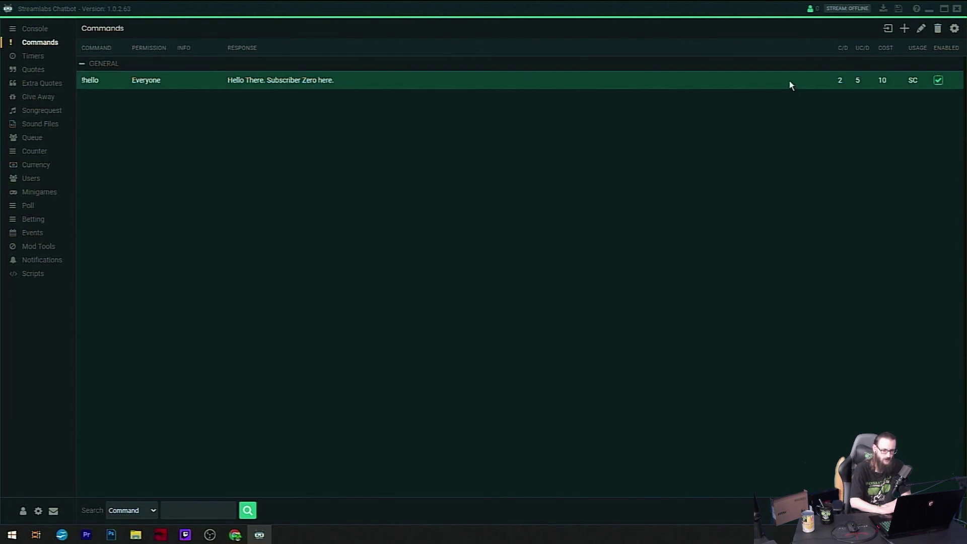
{"action": "left_click", "coordinate": [921, 30]}
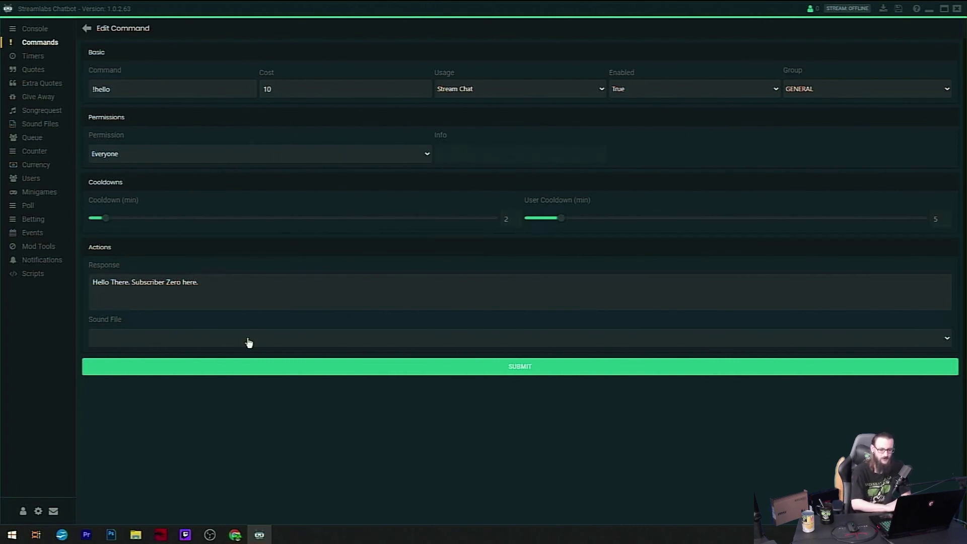
{"action": "left_click", "coordinate": [944, 340]}
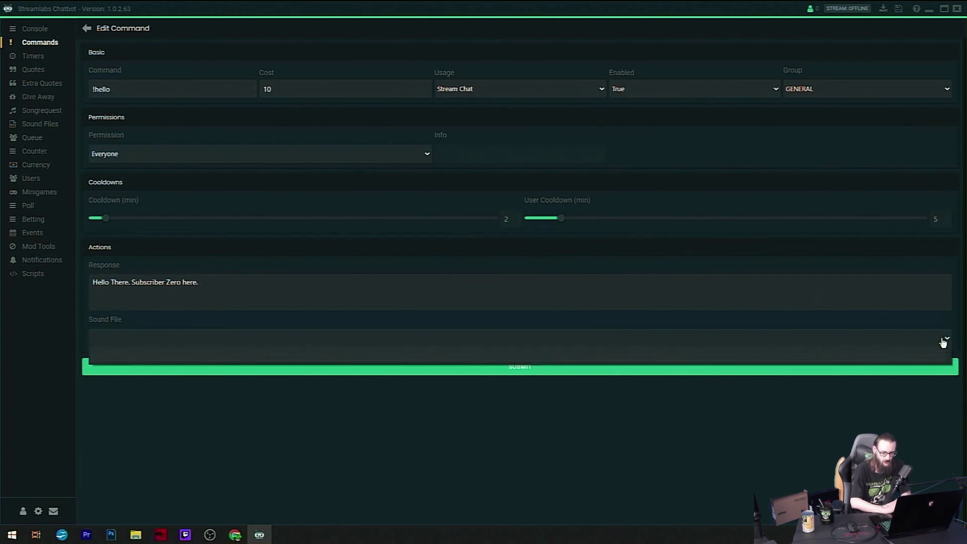
{"action": "left_click", "coordinate": [816, 436]}
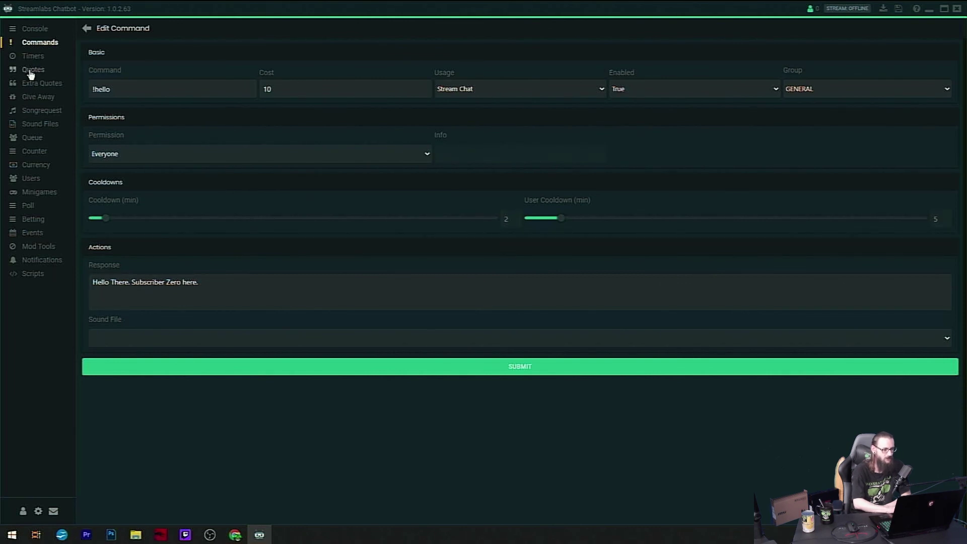
Turn on the Sound Files feature.
{"action": "left_click", "coordinate": [37, 129]}
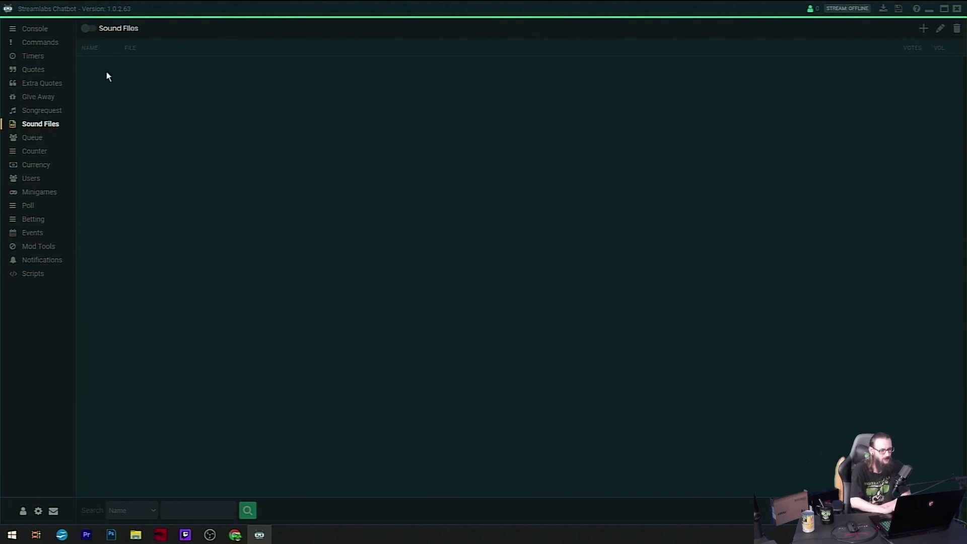
{"action": "left_click", "coordinate": [91, 29]}
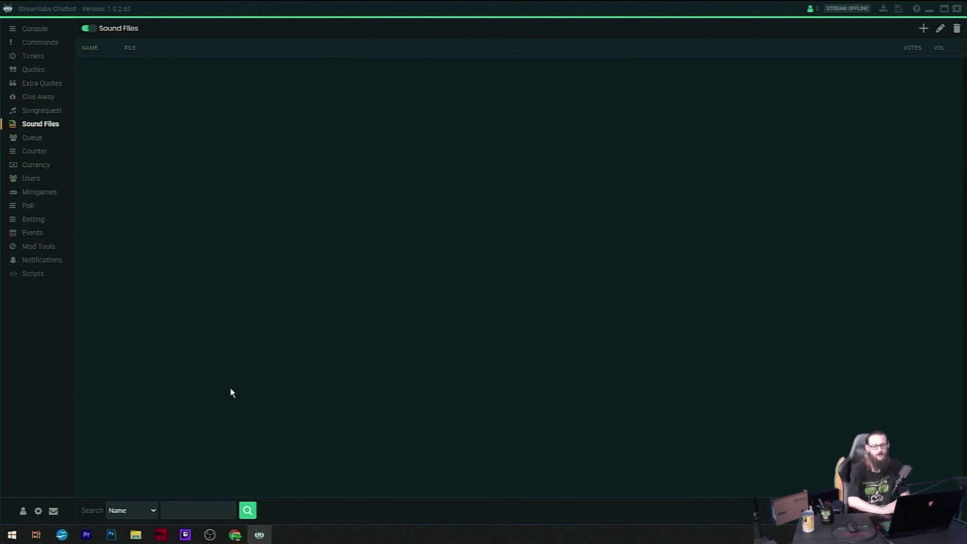
Switch to Chrome, find duck sound effects on Epidemic Sound and start downloading "Rubber Duck Squeak 3" as mp3.
{"action": "left_click", "coordinate": [235, 534]}
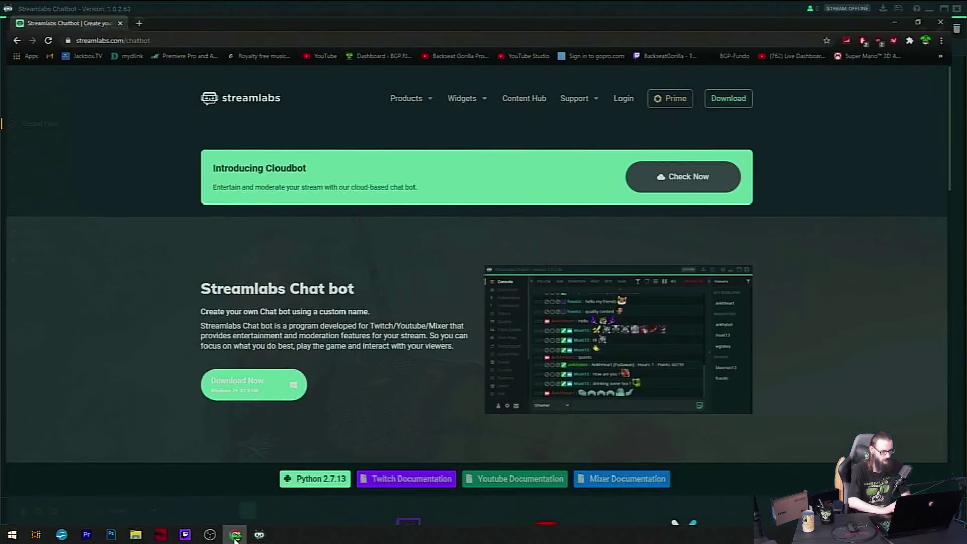
{"action": "left_click", "coordinate": [240, 45]}
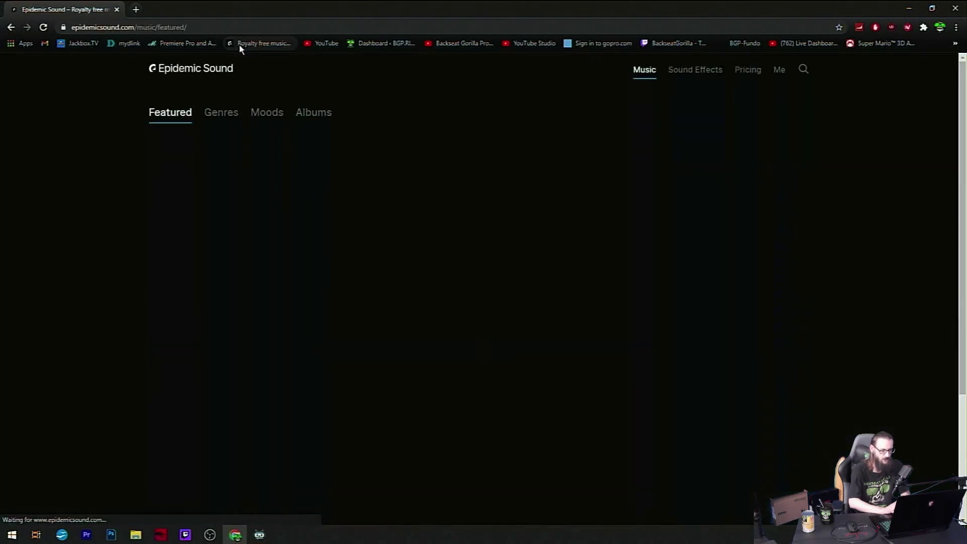
{"action": "left_click", "coordinate": [169, 363]}
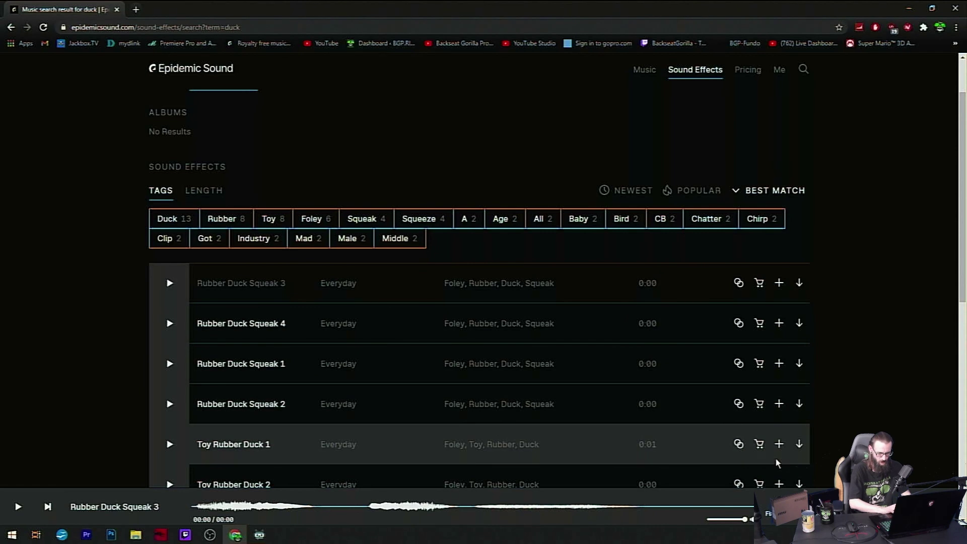
{"action": "left_click", "coordinate": [947, 507]}
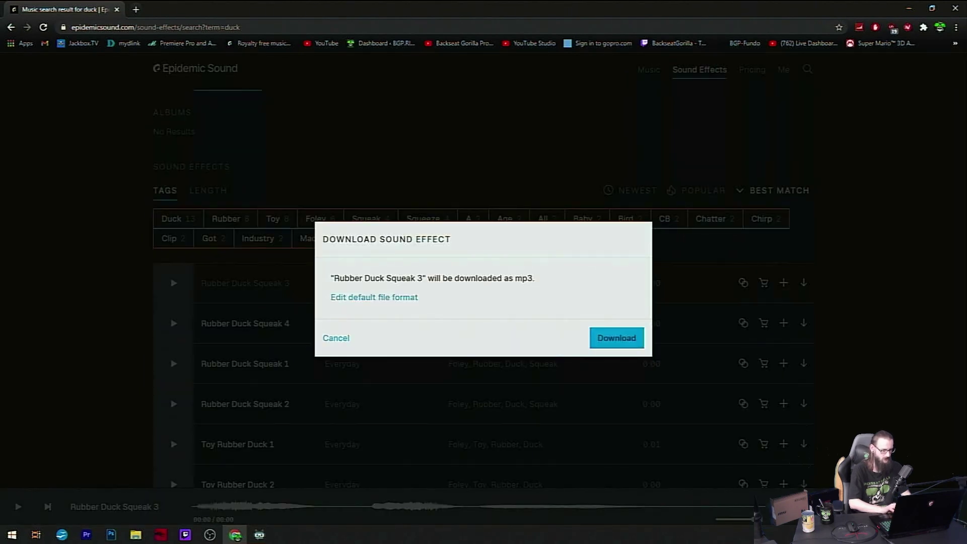
{"action": "left_click", "coordinate": [622, 342]}
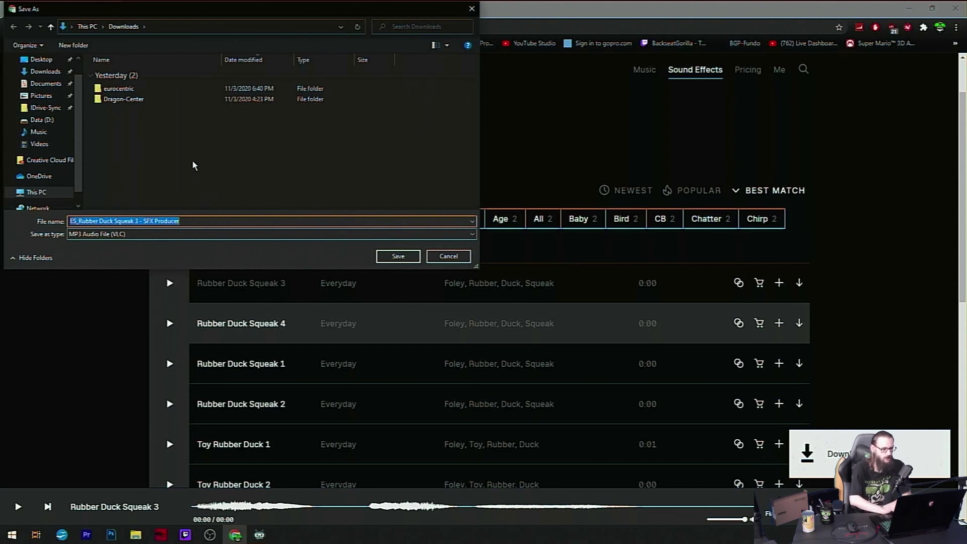
Create a folder named CHATBOT SFX on the Windows (C:) drive while saving the duck sound effect.
{"action": "left_click", "coordinate": [39, 195]}
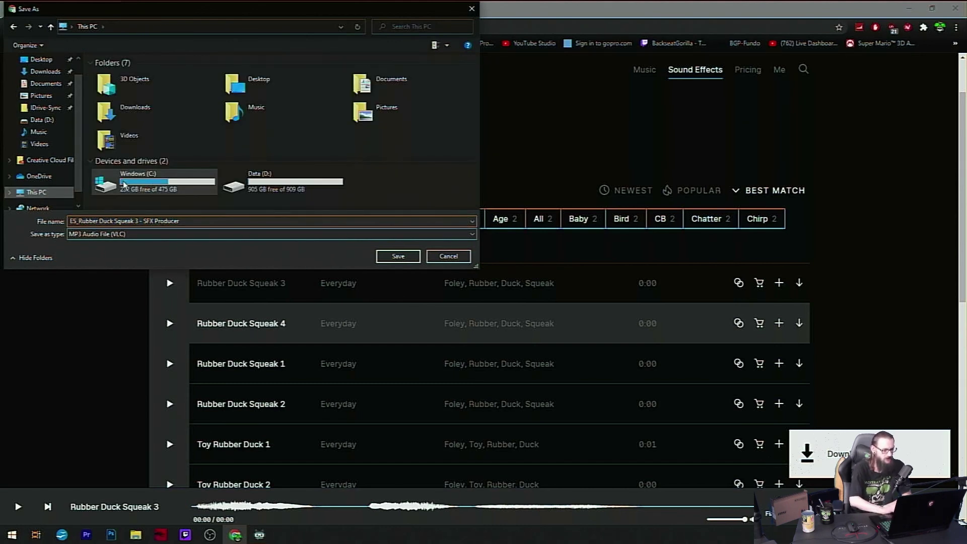
{"action": "double_click", "coordinate": [172, 190]}
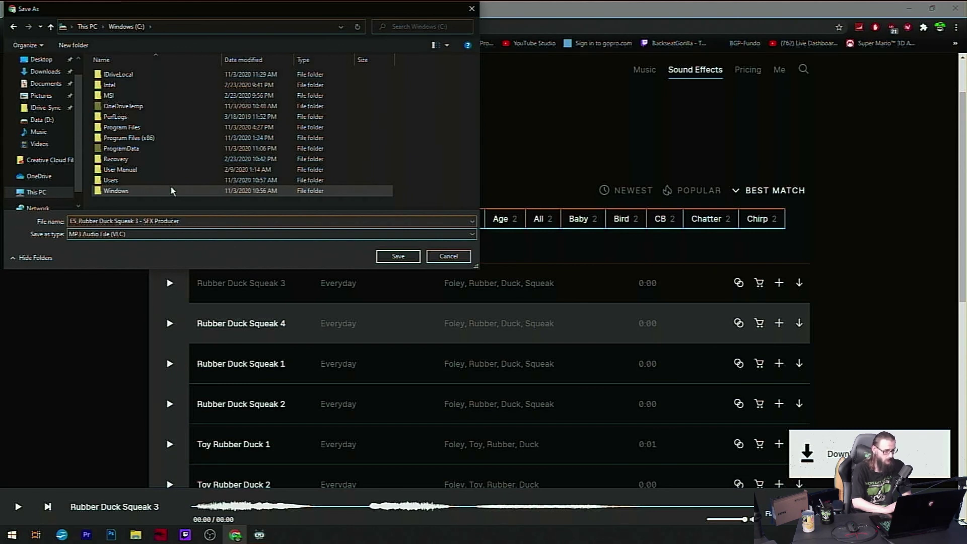
{"action": "right_click", "coordinate": [159, 211]}
{"action": "mouse_move", "coordinate": [186, 303]}
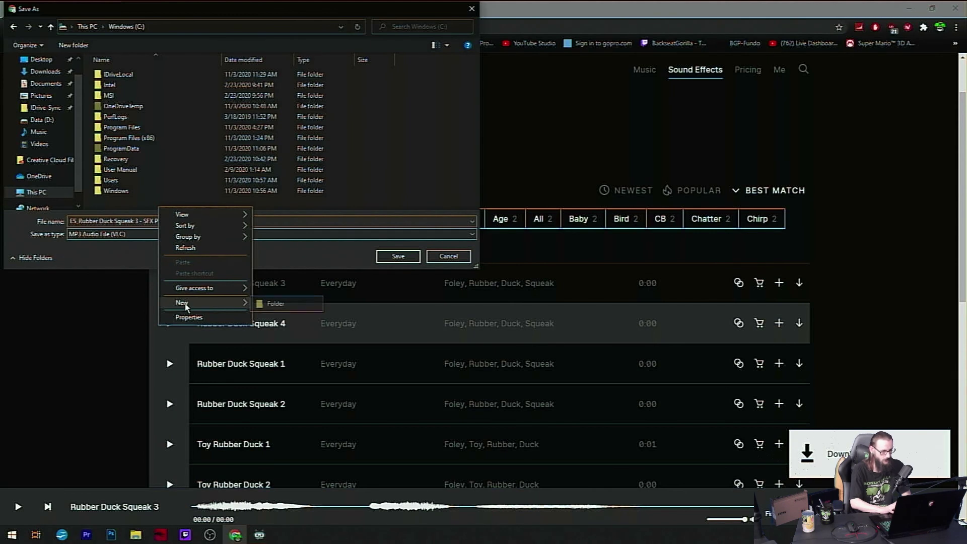
{"action": "left_click", "coordinate": [272, 304]}
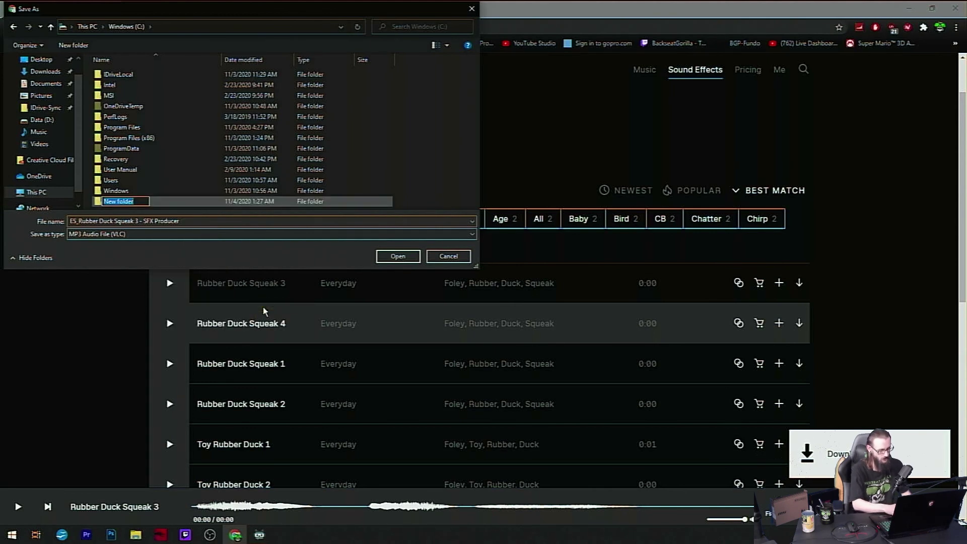
{"action": "type", "text": "C"}
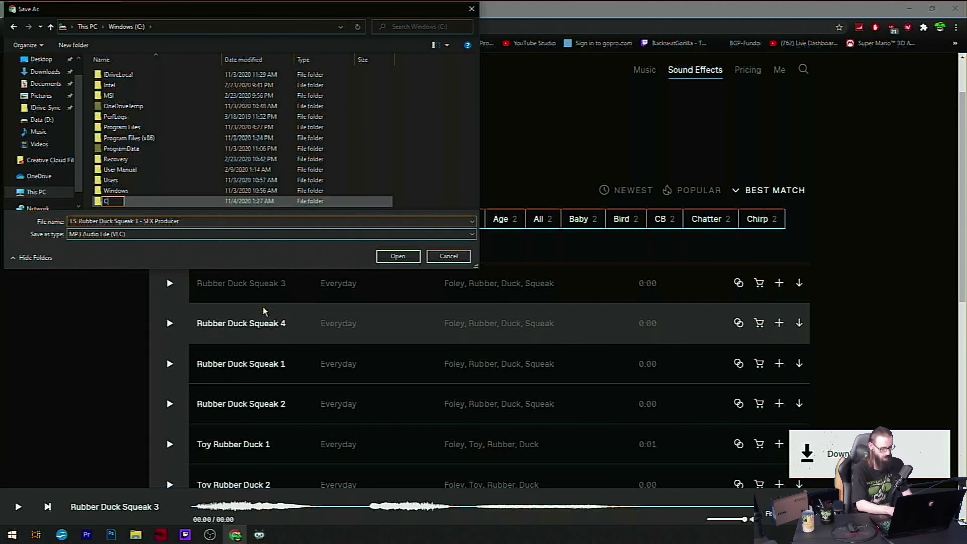
{"action": "type", "text": "T"}
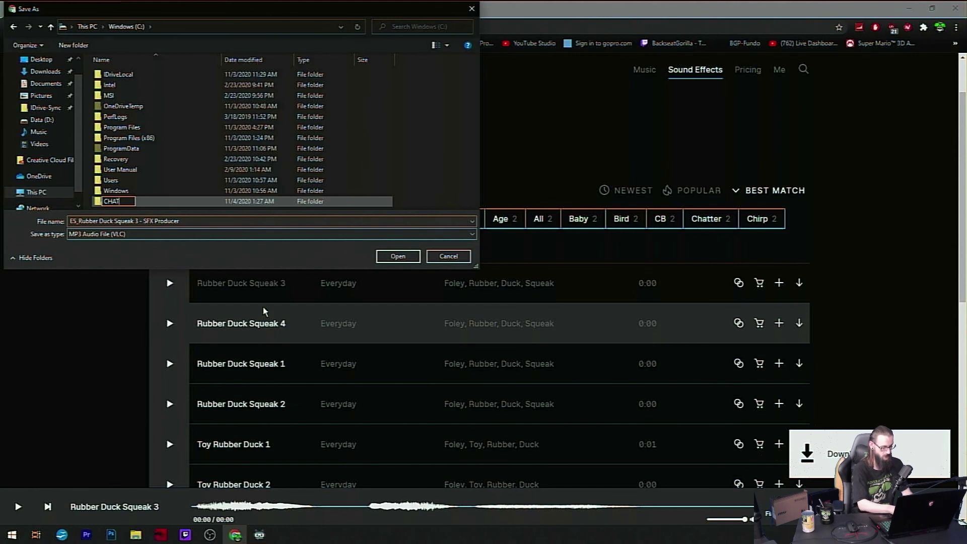
{"action": "type", "text": "BOT SFX"}
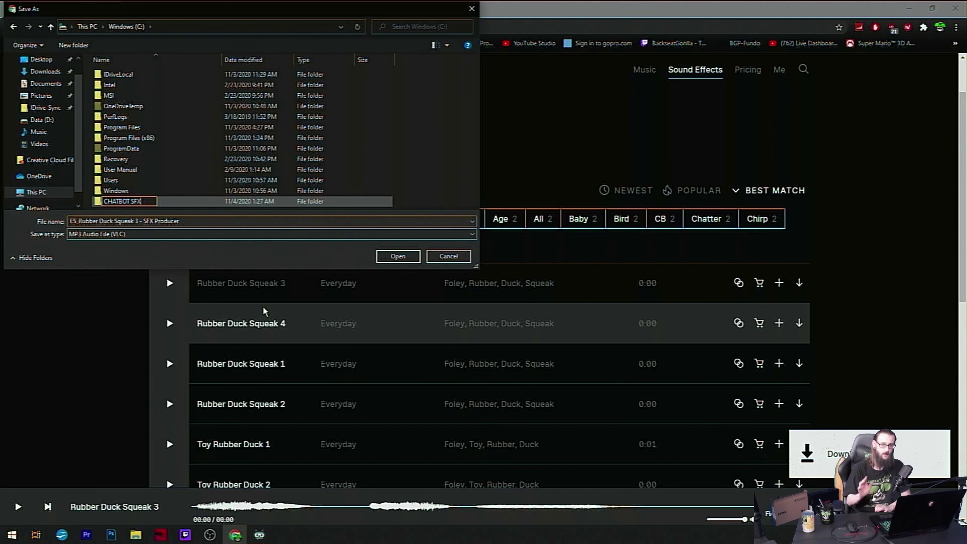
Save the "ES_Rubber Duck Squeak 3 - SFX Producer" mp3 into the CHATBOT SFX folder.
{"action": "left_click", "coordinate": [392, 257]}
{"action": "left_click", "coordinate": [392, 257]}
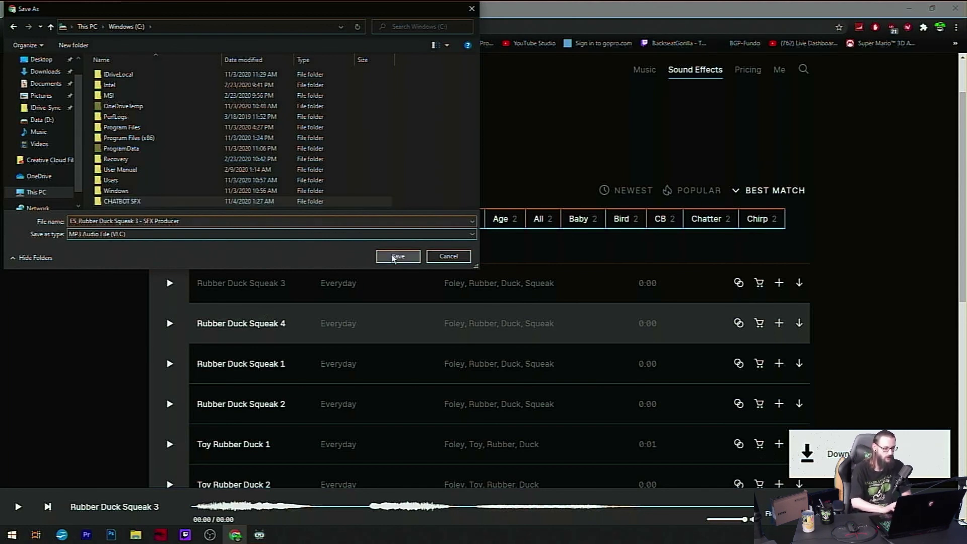
{"action": "left_click", "coordinate": [379, 260]}
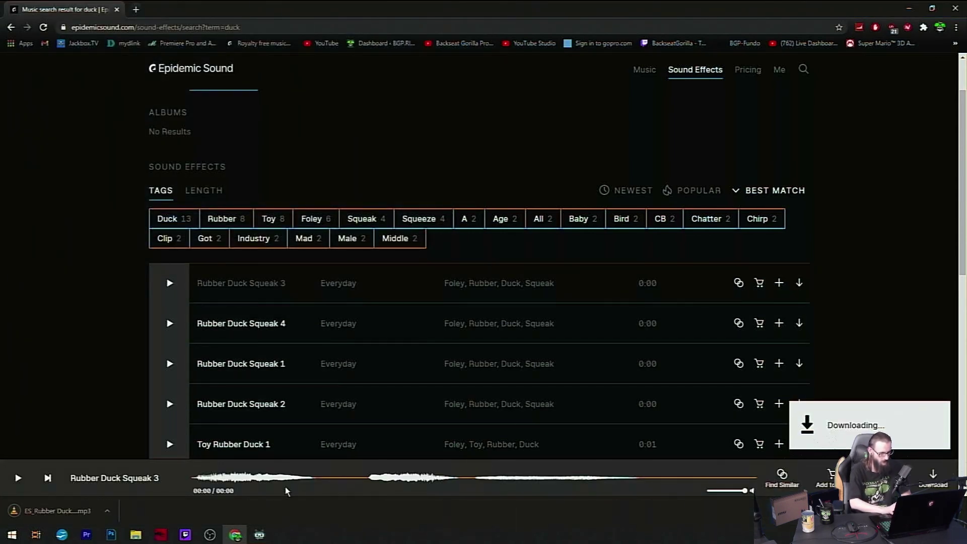
Switch to Streamlabs Chatbot and start a new sound file entry named "duck".
{"action": "left_click", "coordinate": [261, 536]}
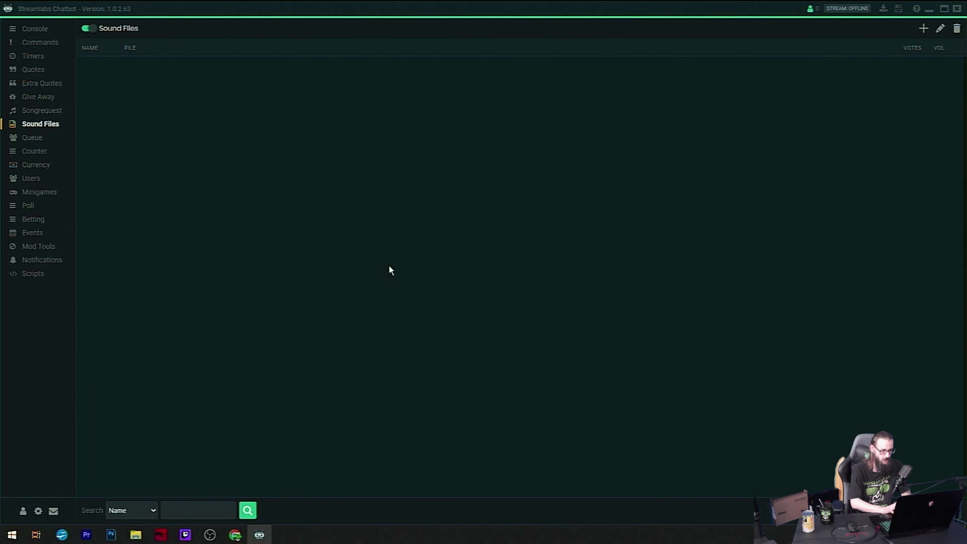
{"action": "left_click", "coordinate": [923, 28]}
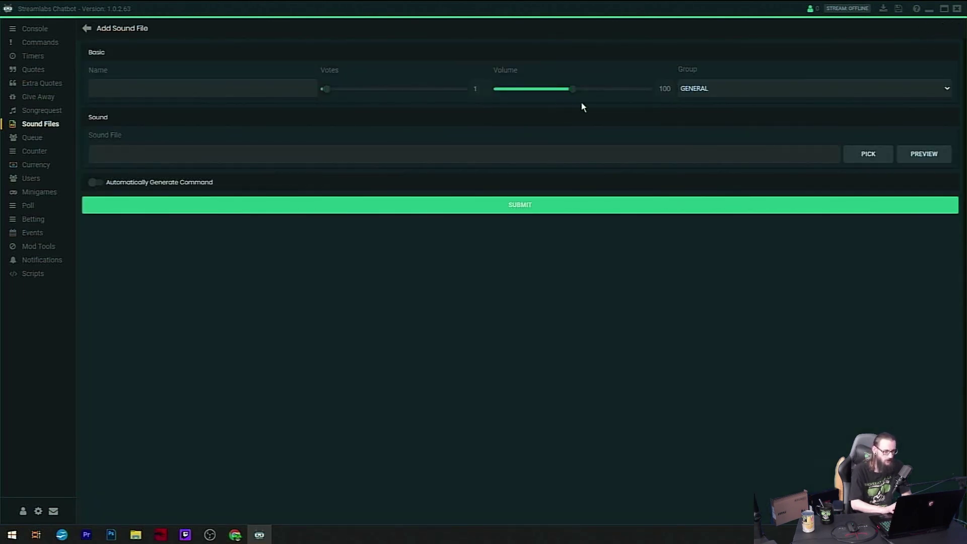
{"action": "type", "text": "duck"}
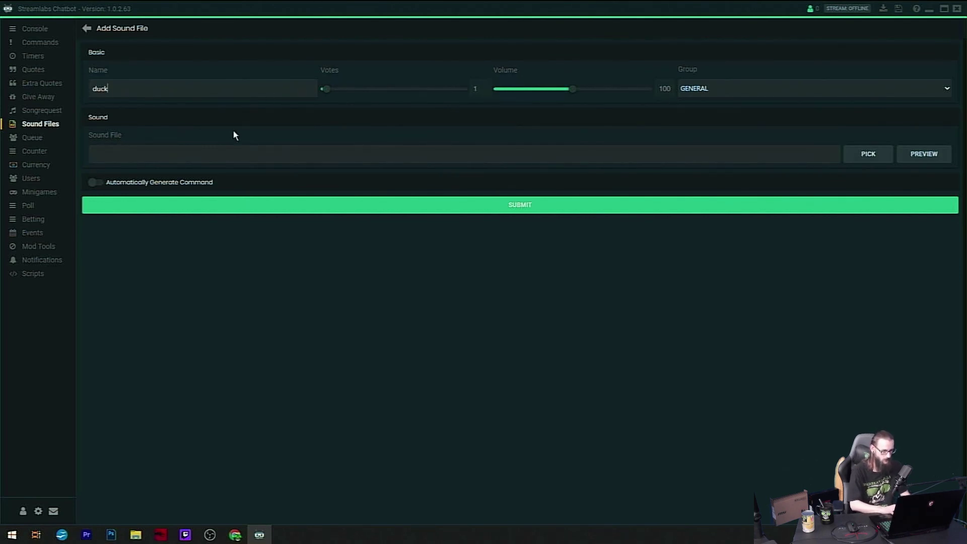
Choose "ES_Rubber Duck Squeak 3 - SFX Producer" from C:\CHATBOT SFX as the sound file for the duck entry.
{"action": "left_click", "coordinate": [872, 154]}
{"action": "left_click", "coordinate": [55, 198]}
{"action": "double_click", "coordinate": [115, 188]}
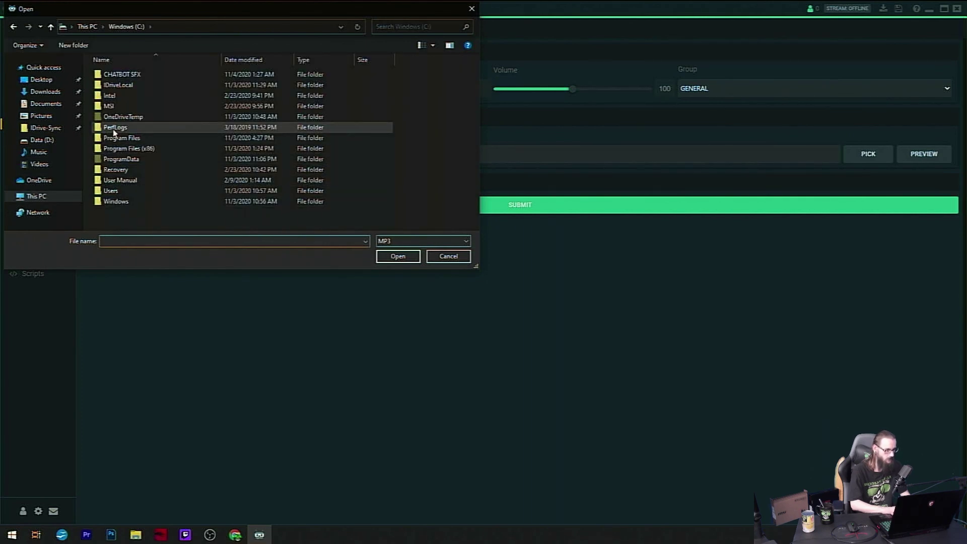
{"action": "double_click", "coordinate": [115, 75]}
{"action": "left_click", "coordinate": [115, 76]}
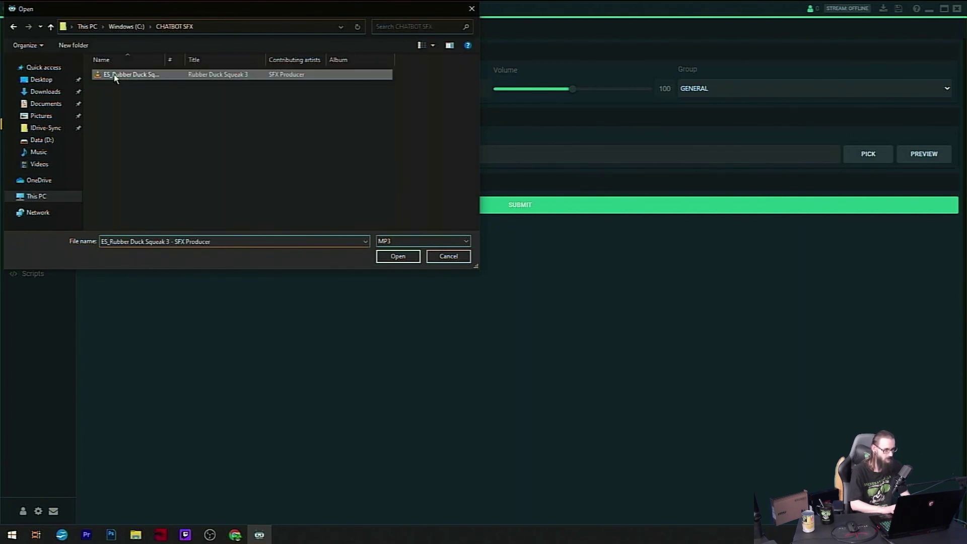
{"action": "left_click", "coordinate": [398, 257]}
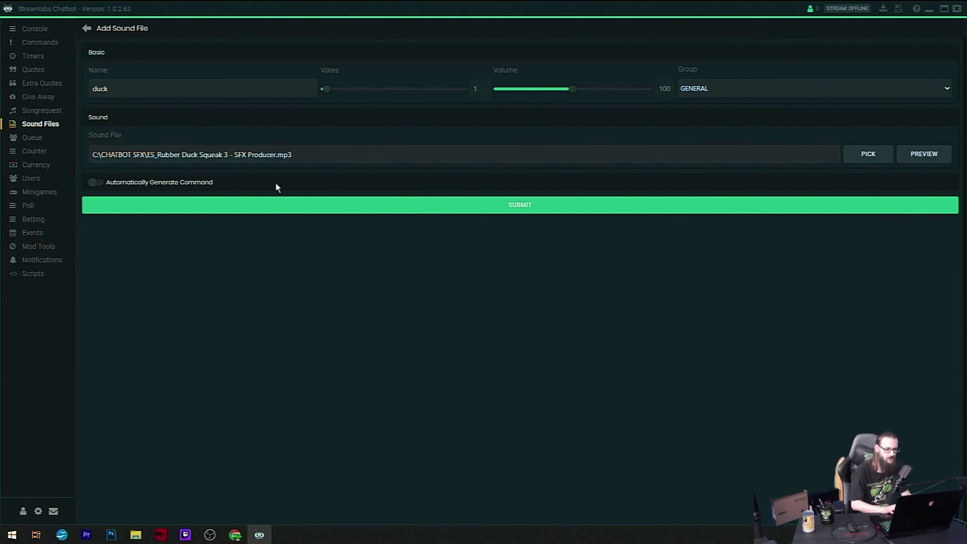
Turn on automatic command generation for the duck sound, review the permission levels and choose Everyone.
{"action": "left_click", "coordinate": [93, 184]}
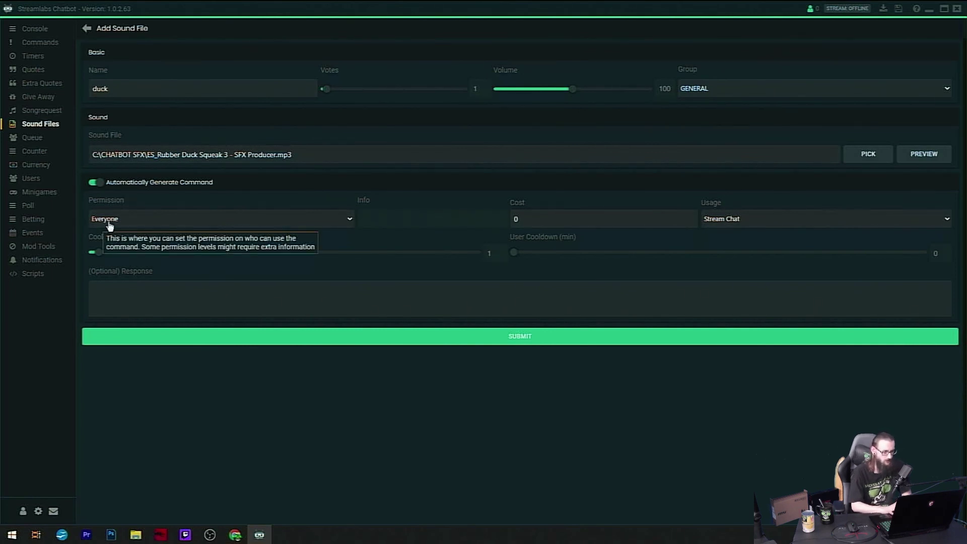
{"action": "left_click", "coordinate": [139, 224]}
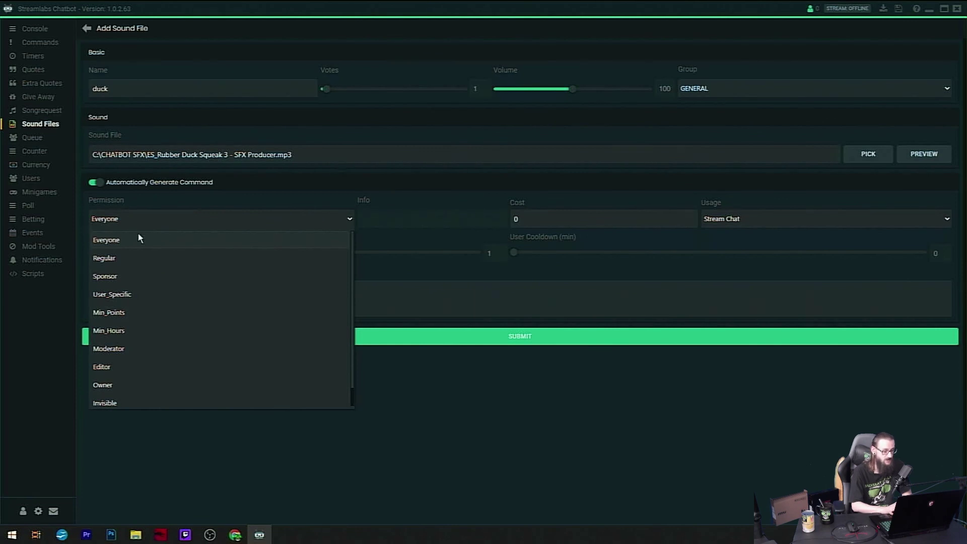
{"action": "left_click", "coordinate": [136, 223]}
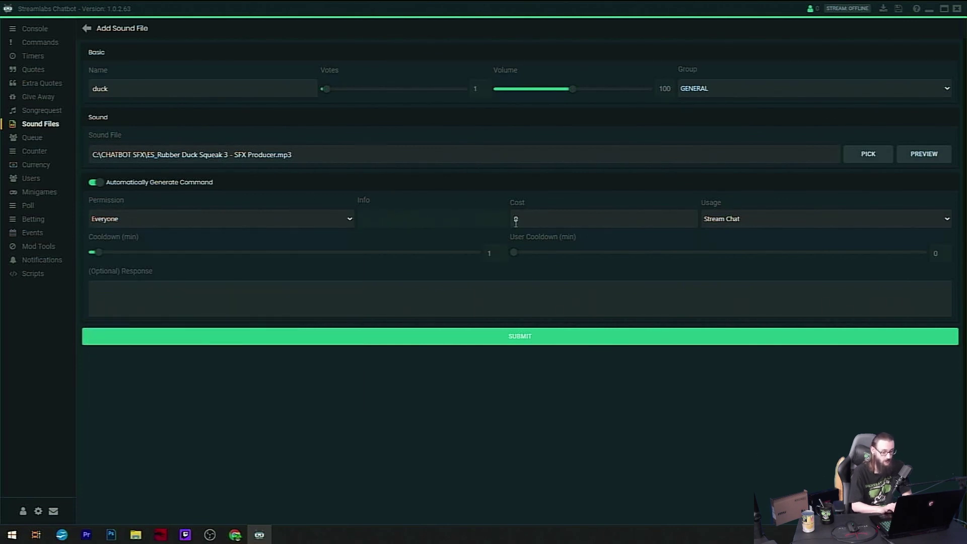
{"action": "left_click", "coordinate": [326, 222]}
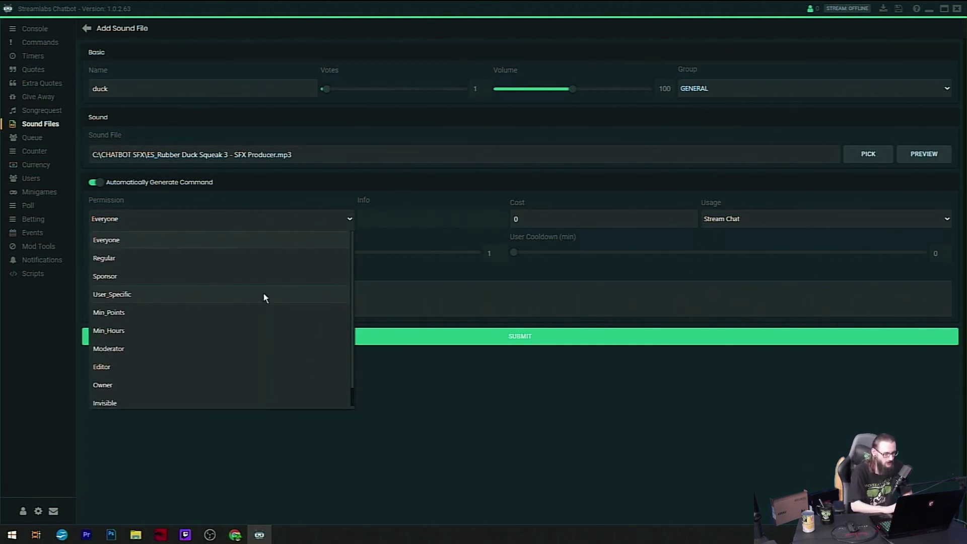
{"action": "left_click", "coordinate": [314, 240]}
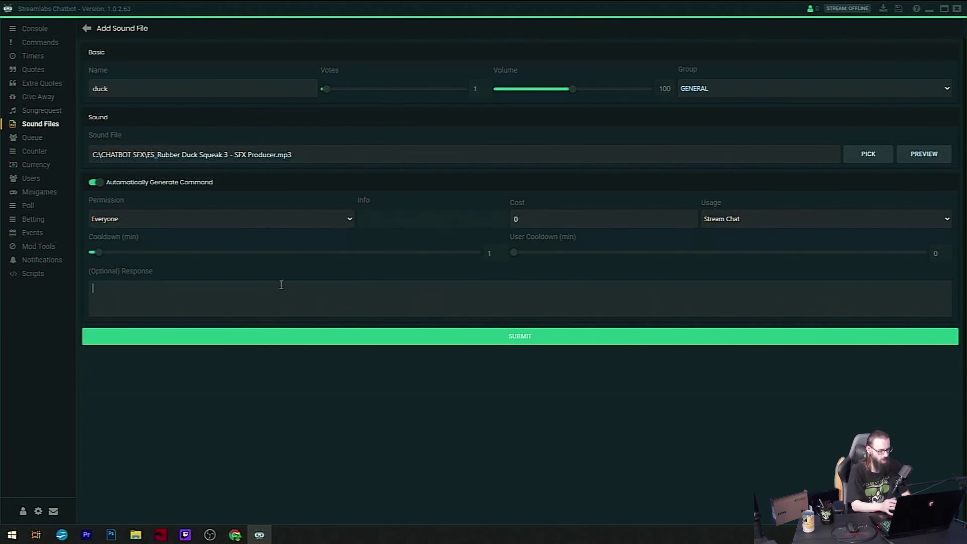
Give the duck command the response "Duckie Duckie!" and submit the new sound file.
{"action": "type", "text": "Ducki"}
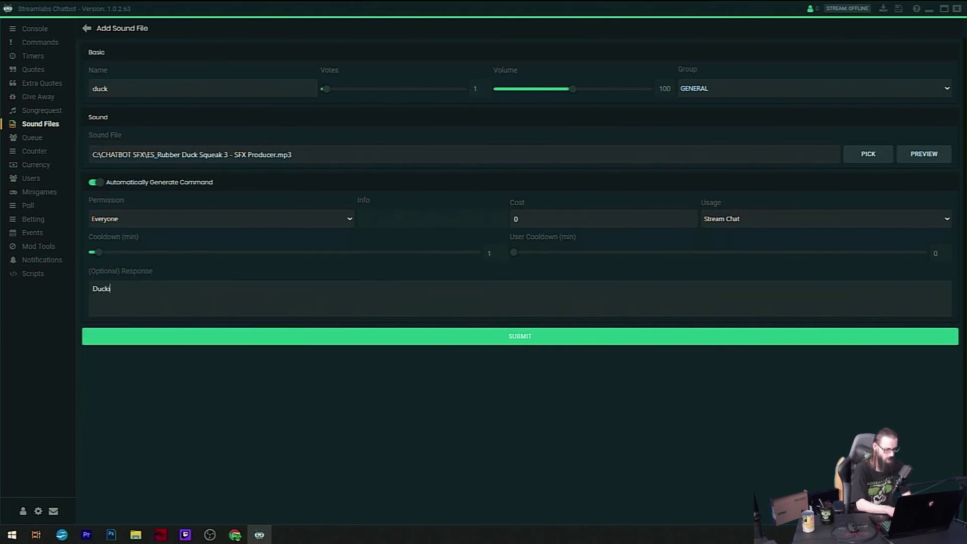
{"action": "type", "text": "e Duckie"}
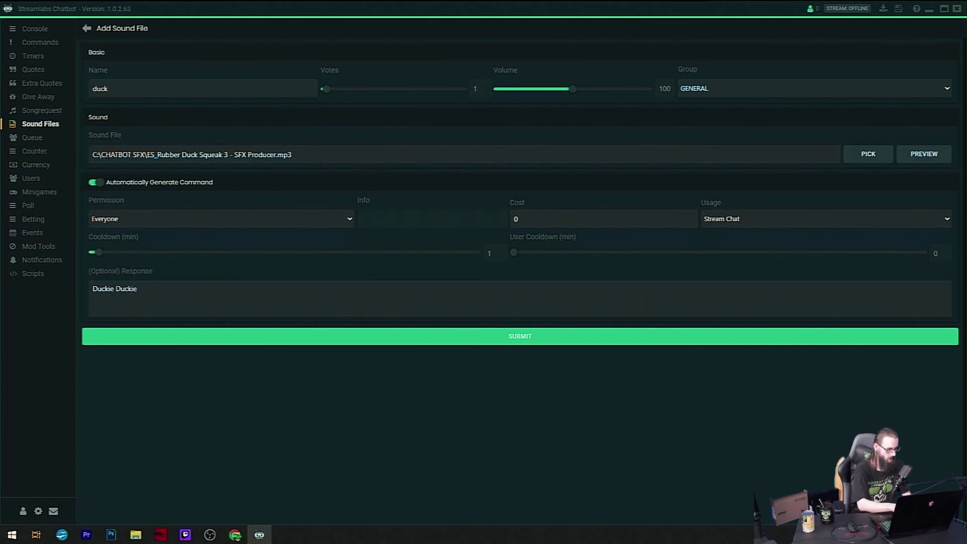
{"action": "type", "text": "!"}
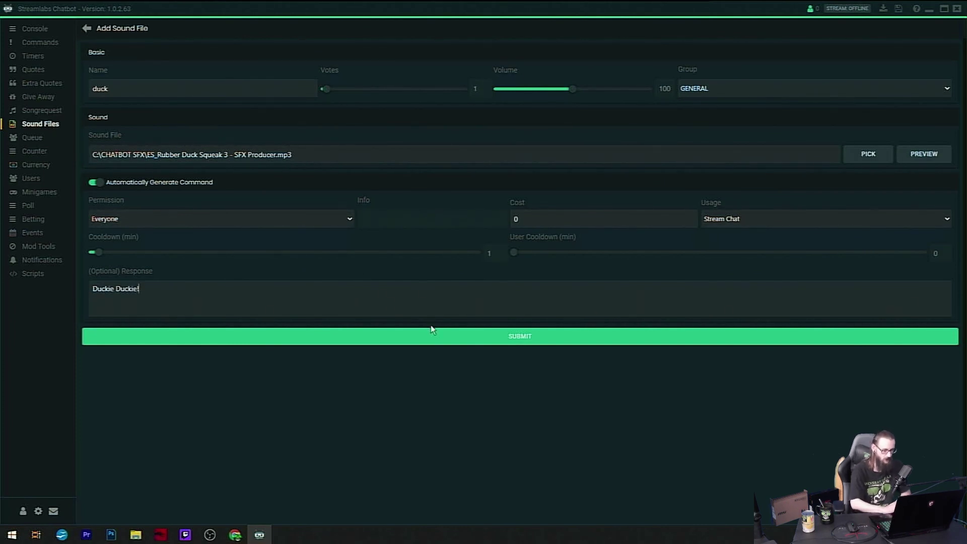
{"action": "left_click", "coordinate": [430, 338]}
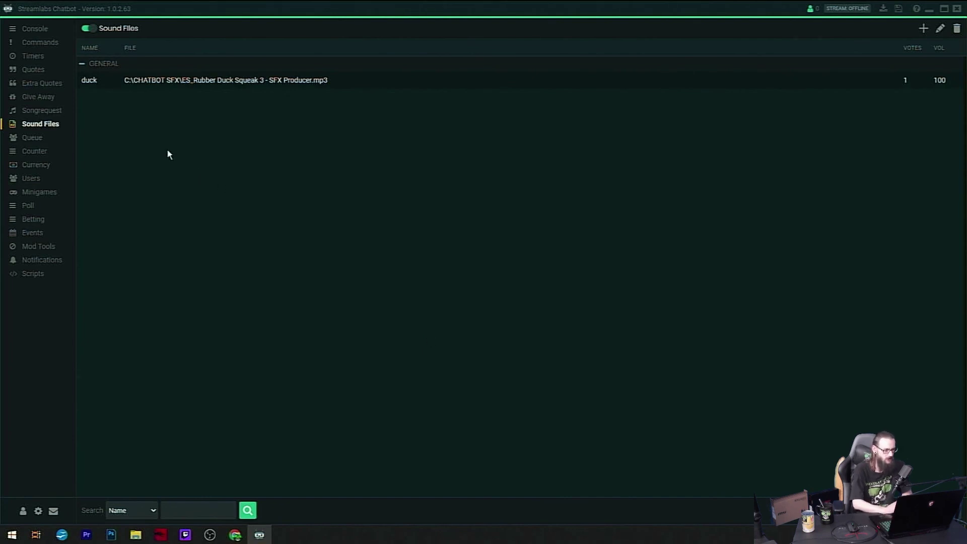
Assign the duck sound file to the !hello command and submit it, then select the !duck command in the list.
{"action": "left_click", "coordinate": [44, 43]}
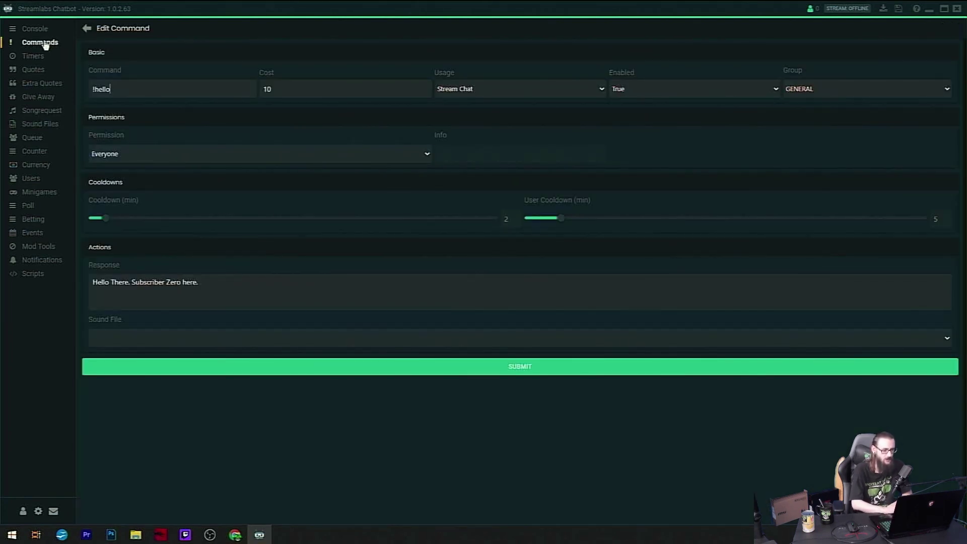
{"action": "left_click", "coordinate": [719, 341]}
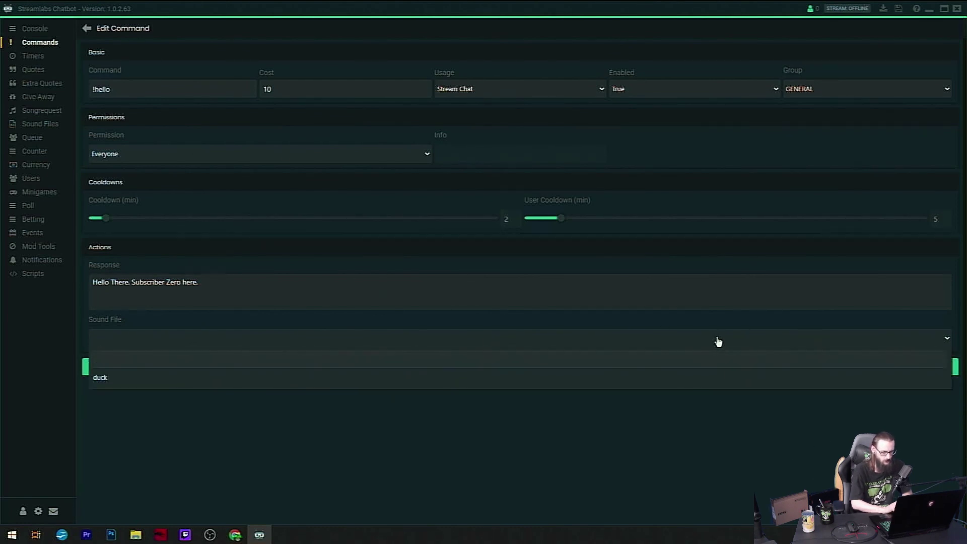
{"action": "left_click", "coordinate": [551, 383]}
{"action": "left_click", "coordinate": [533, 371]}
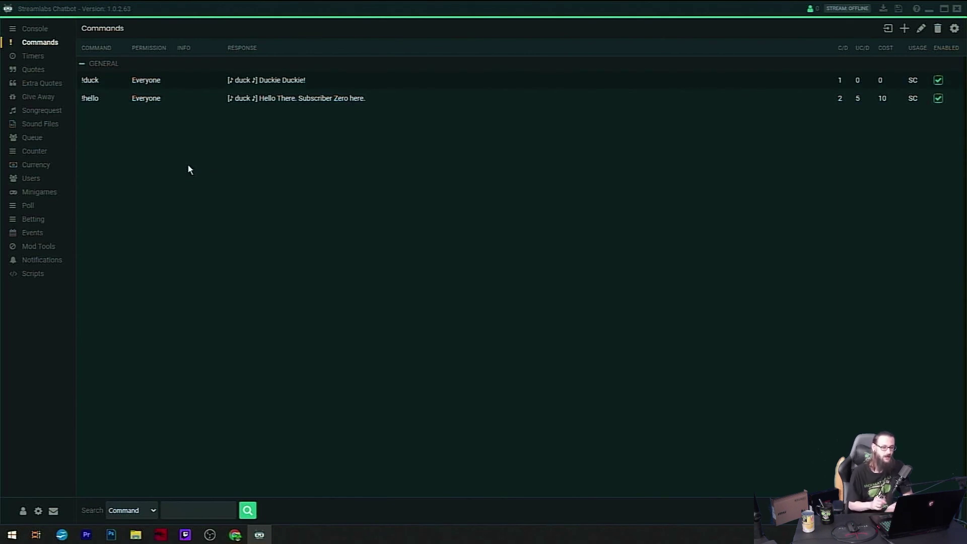
{"action": "left_click", "coordinate": [785, 83]}
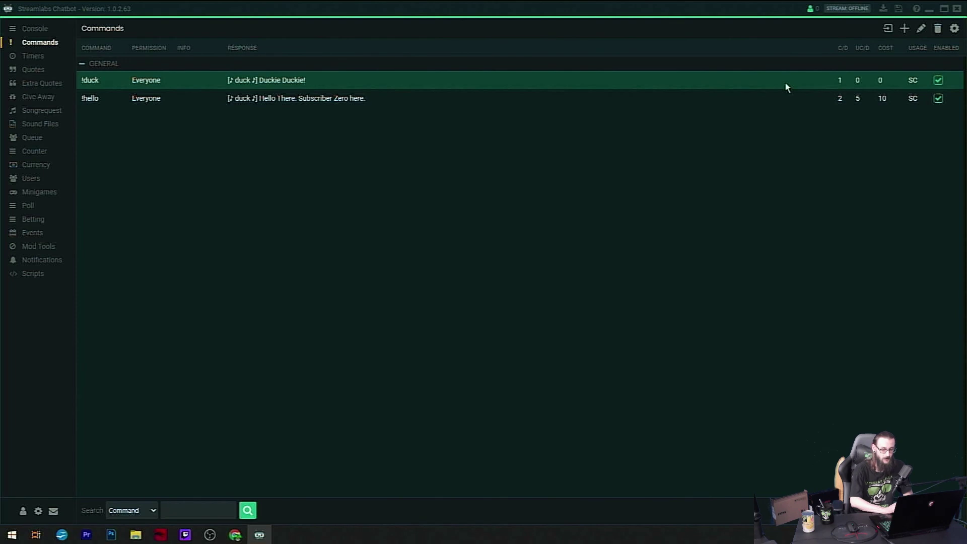